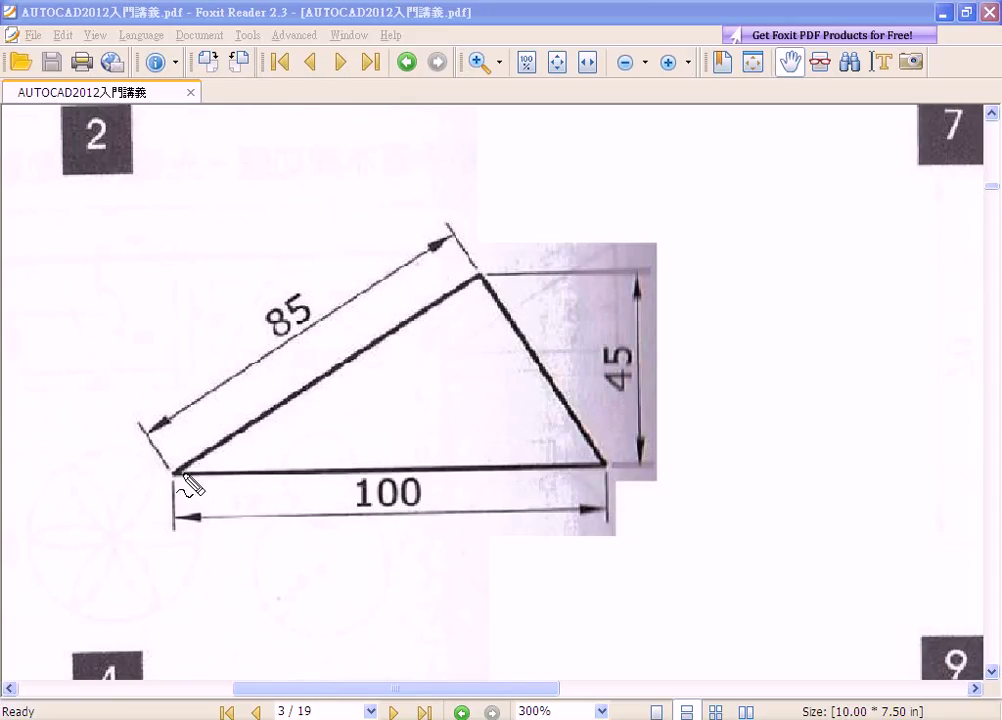
# - Annotate the reference triangle's 100 base, 85 side label and 45 height reference lines
pyautogui.moveTo(175, 472); pyautogui.dragTo(175, 485)
pyautogui.moveTo(604, 462); pyautogui.dragTo(604, 478)
pyautogui.moveTo(372, 518); pyautogui.dragTo(440, 518)
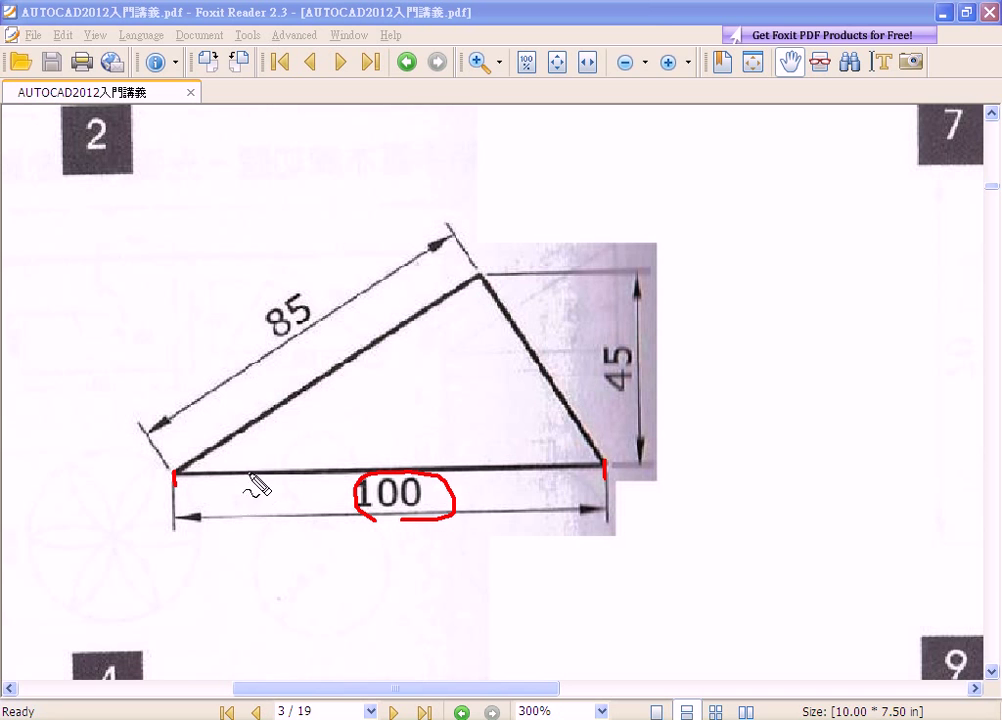
pyautogui.moveTo(180, 476); pyautogui.dragTo(600, 477)
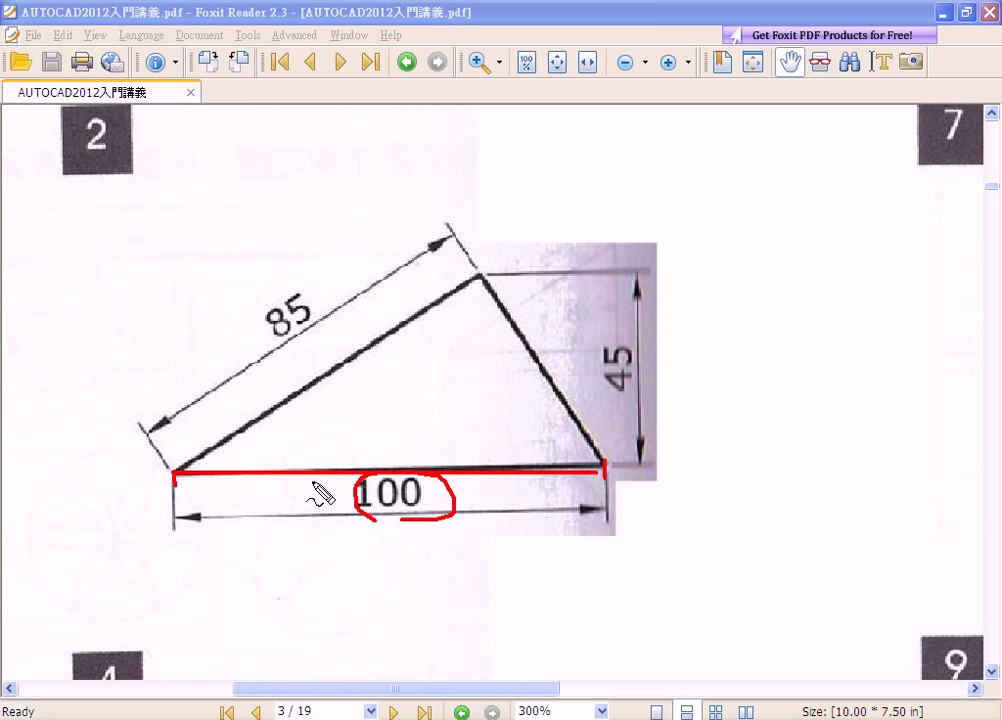
pyautogui.moveTo(262, 326)
pyautogui.mouseDown()
pyautogui.moveTo(258, 308)
pyautogui.moveTo(331, 322)
pyautogui.moveTo(295, 345)
pyautogui.mouseUp()
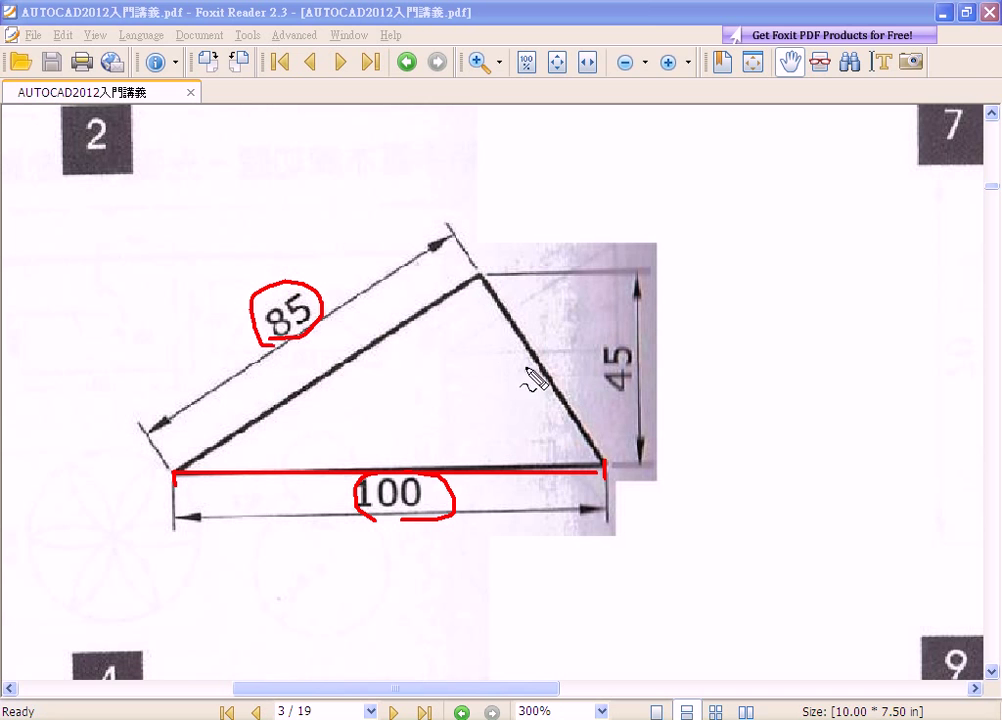
pyautogui.moveTo(597, 352)
pyautogui.mouseDown()
pyautogui.moveTo(603, 398)
pyautogui.moveTo(660, 380)
pyautogui.moveTo(614, 406)
pyautogui.mouseUp()
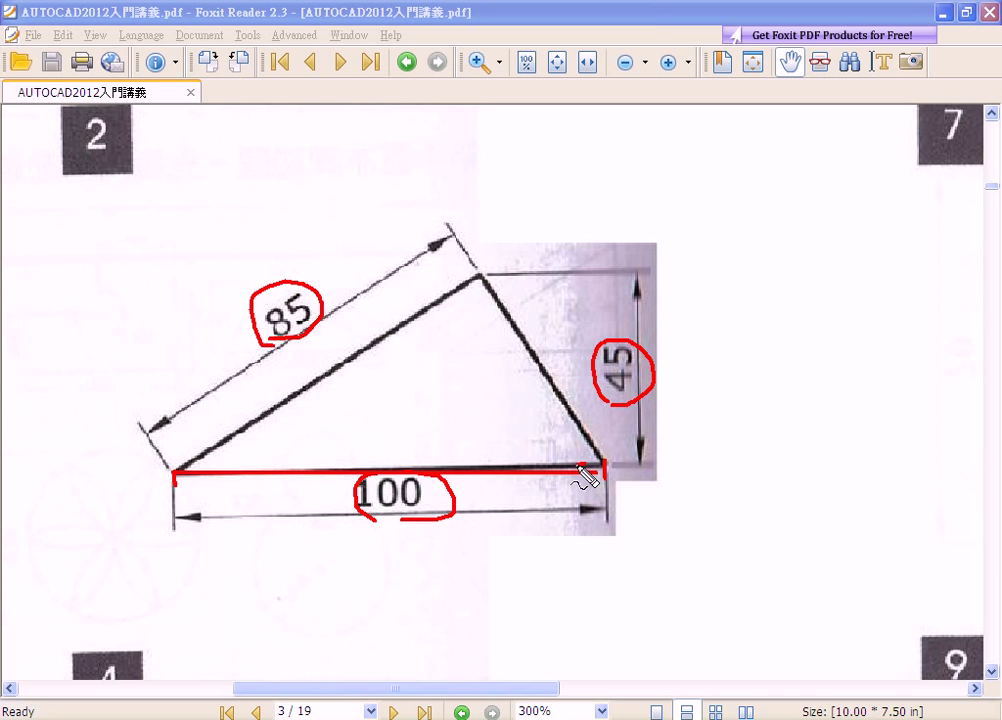
pyautogui.moveTo(578, 463); pyautogui.dragTo(675, 462)
pyautogui.moveTo(590, 270); pyautogui.dragTo(681, 271)
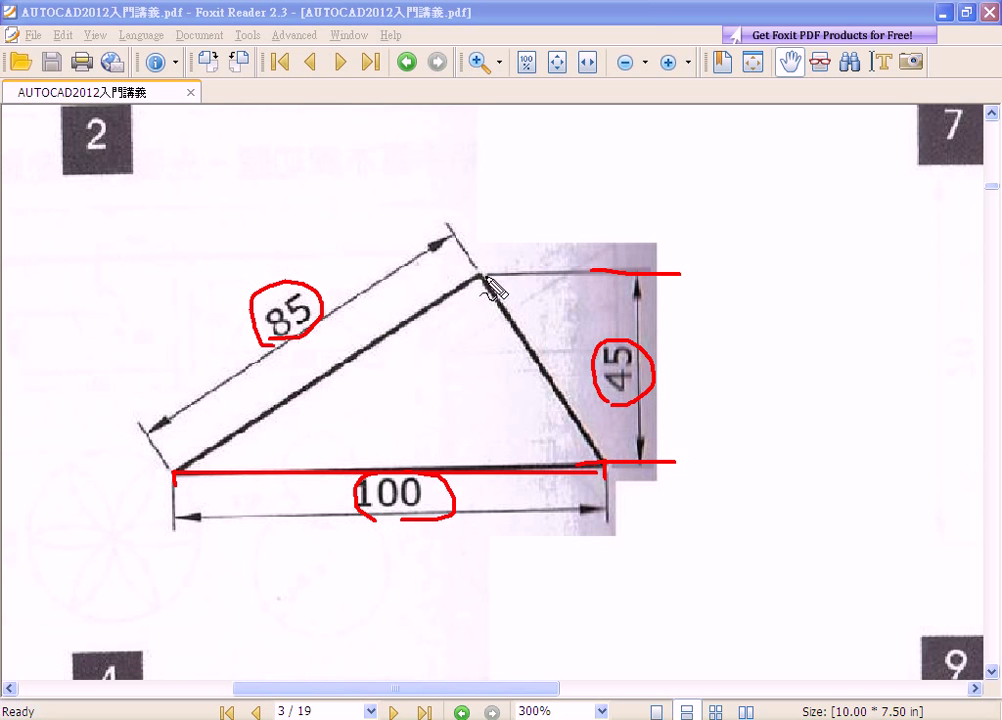
pyautogui.moveTo(419, 273); pyautogui.dragTo(727, 272)
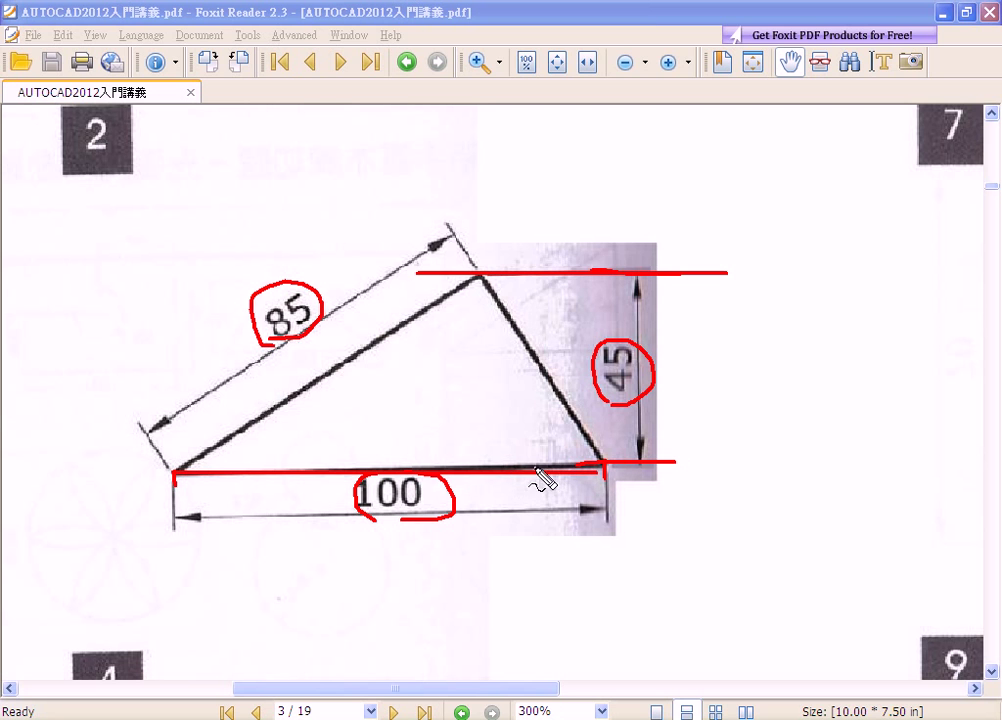
# - Sketch how an arc from the left corner meets the height line at the top vertex, then clear the annotations
pyautogui.moveTo(166, 456); pyautogui.dragTo(177, 472)
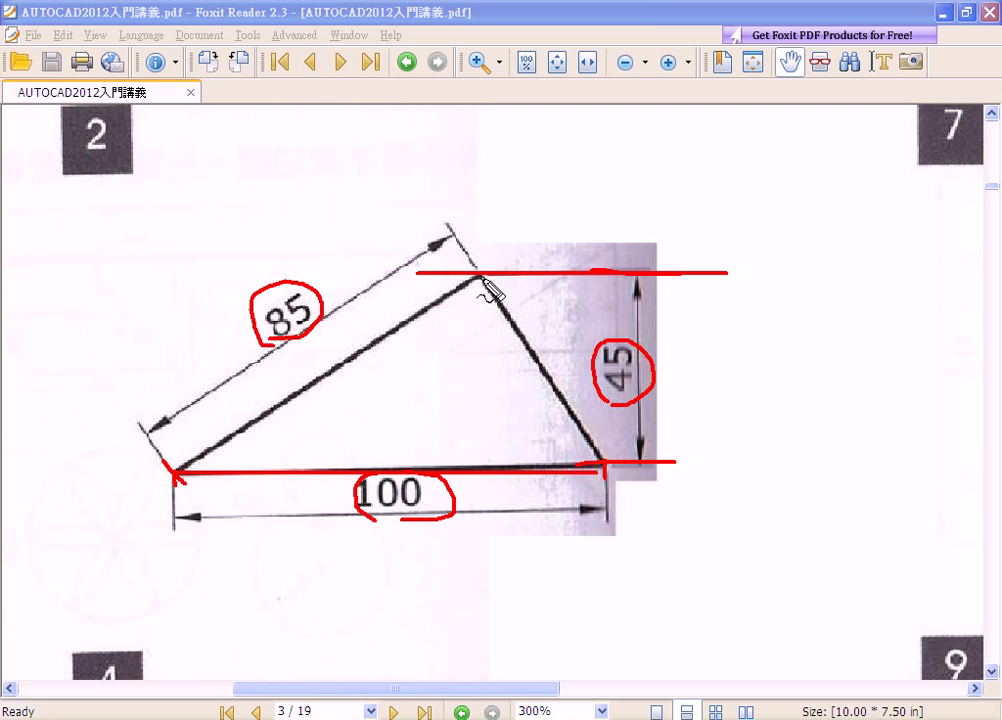
pyautogui.moveTo(471, 263); pyautogui.dragTo(489, 293)
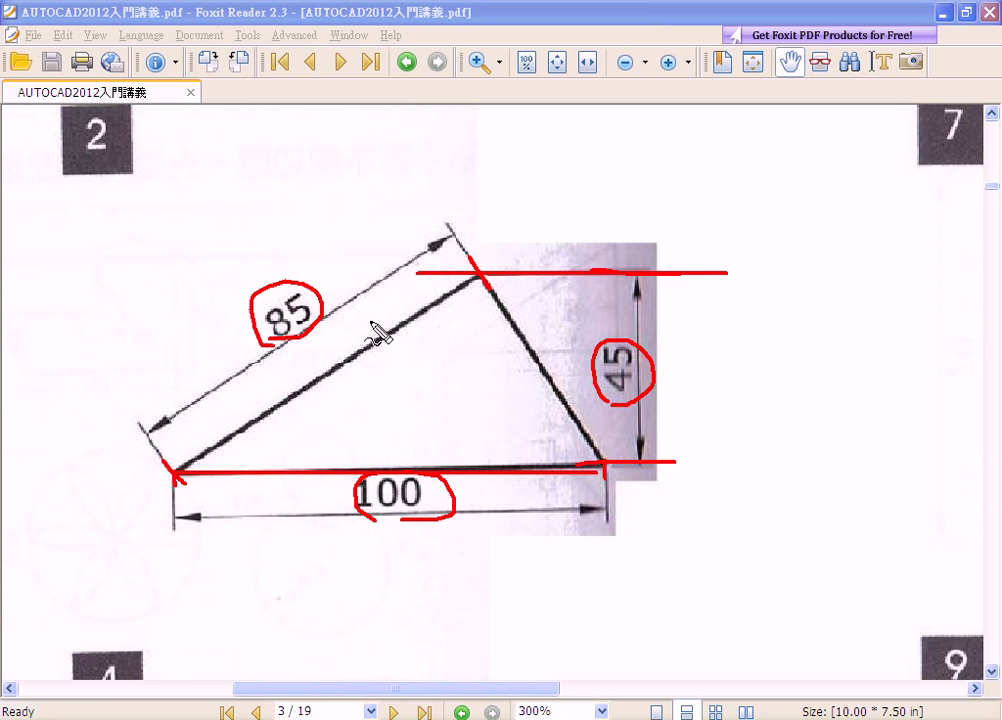
pyautogui.moveTo(389, 227)
pyautogui.mouseDown()
pyautogui.moveTo(501, 286)
pyautogui.moveTo(522, 328)
pyautogui.mouseUp()
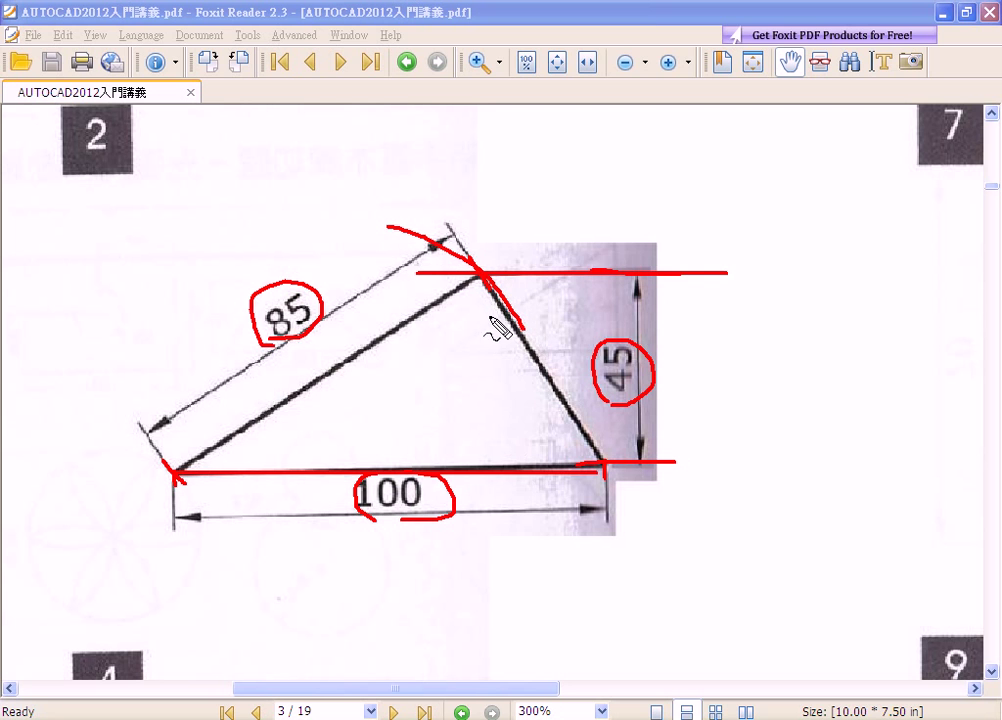
pyautogui.moveTo(400, 264); pyautogui.dragTo(727, 270)
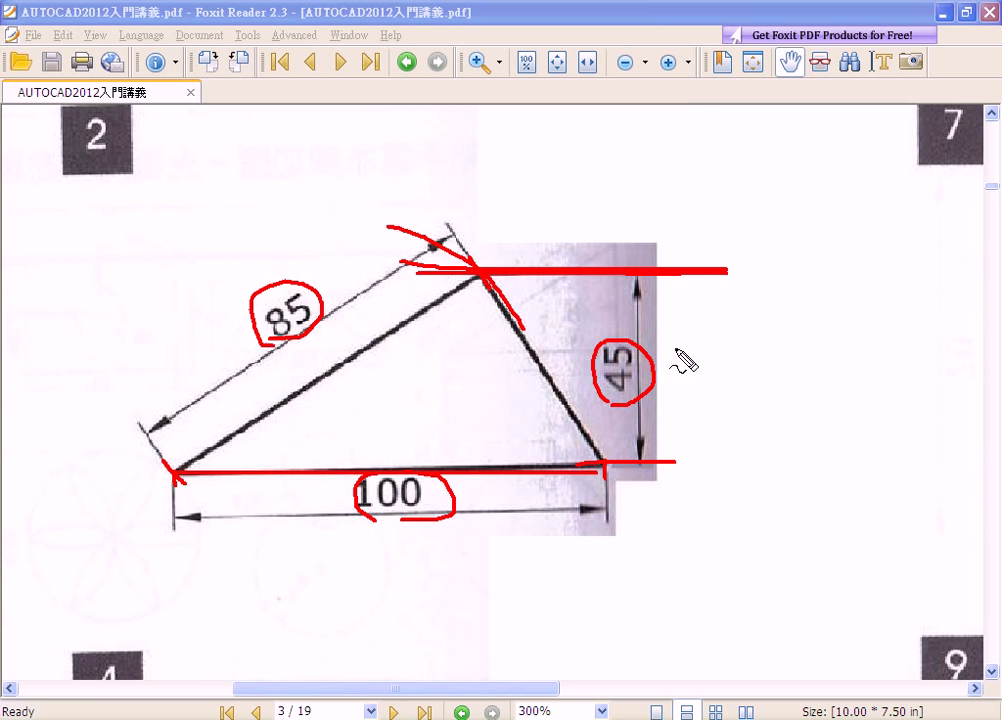
pyautogui.press('Escape')
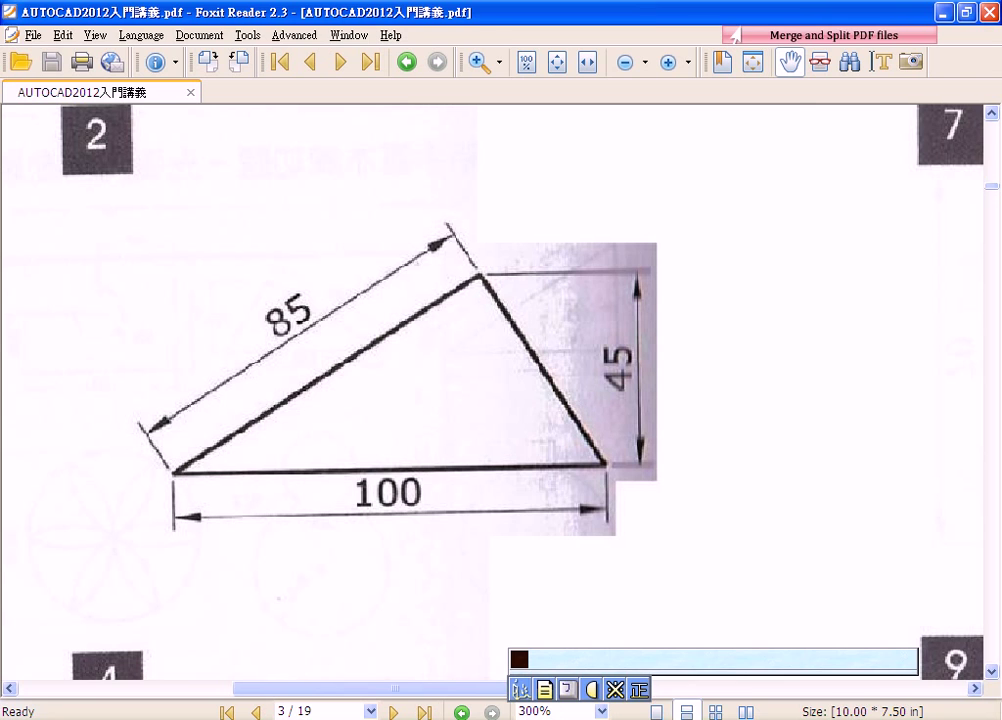
# - In AutoCAD, draw a horizontal line 100 units long as the triangle's base
pyautogui.click(629, 703)
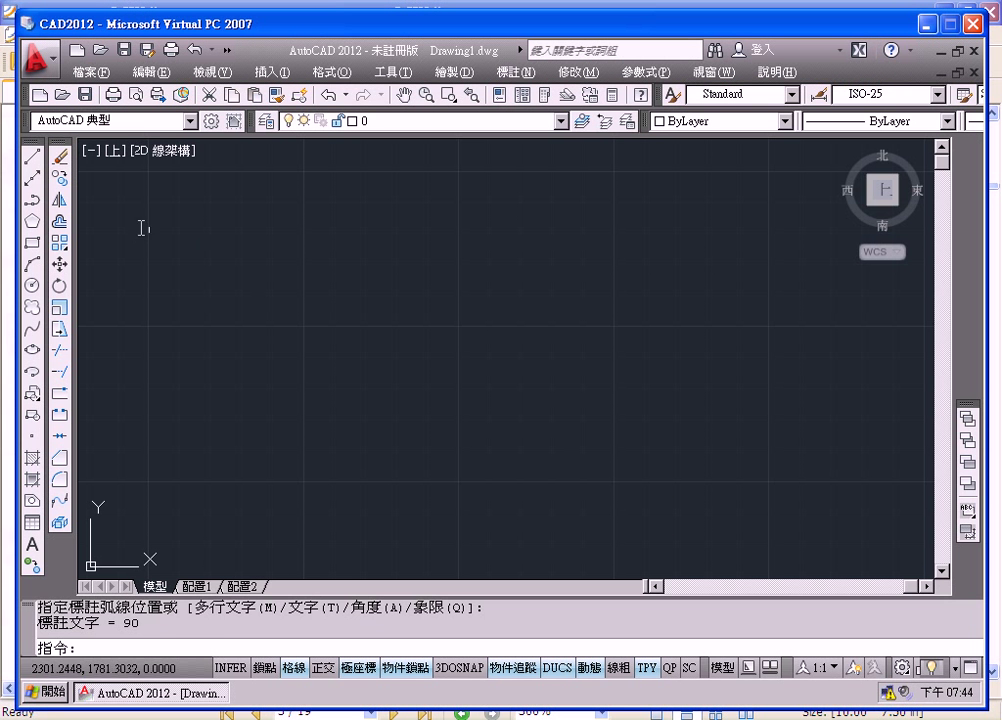
pyautogui.click(32, 156)
pyautogui.click(445, 453)
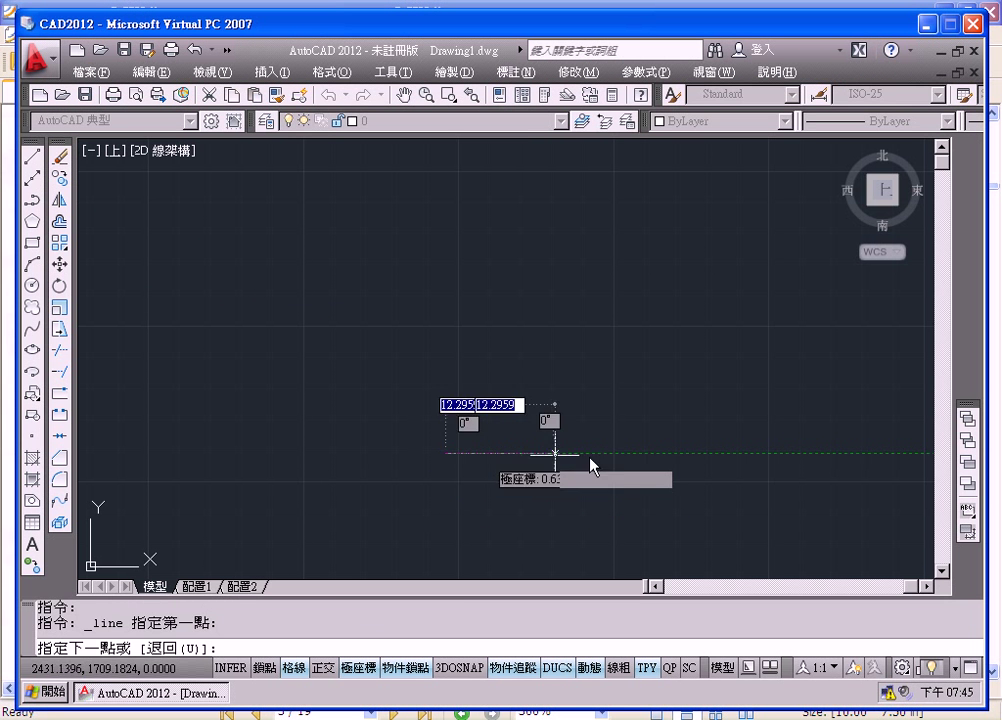
pyautogui.write('100')
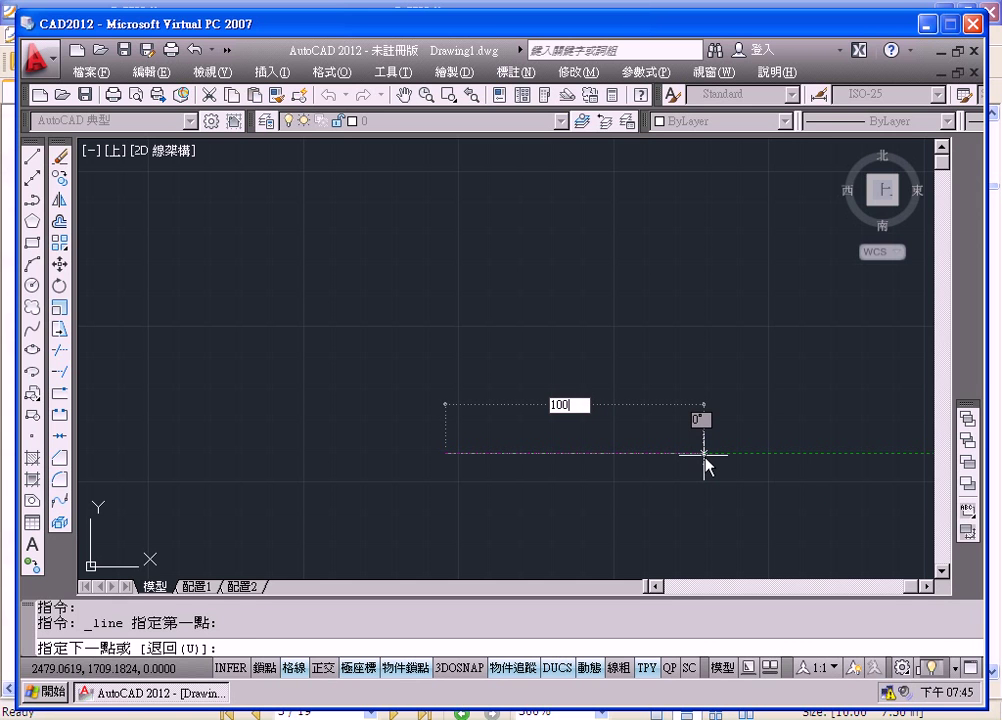
pyautogui.press('Return')
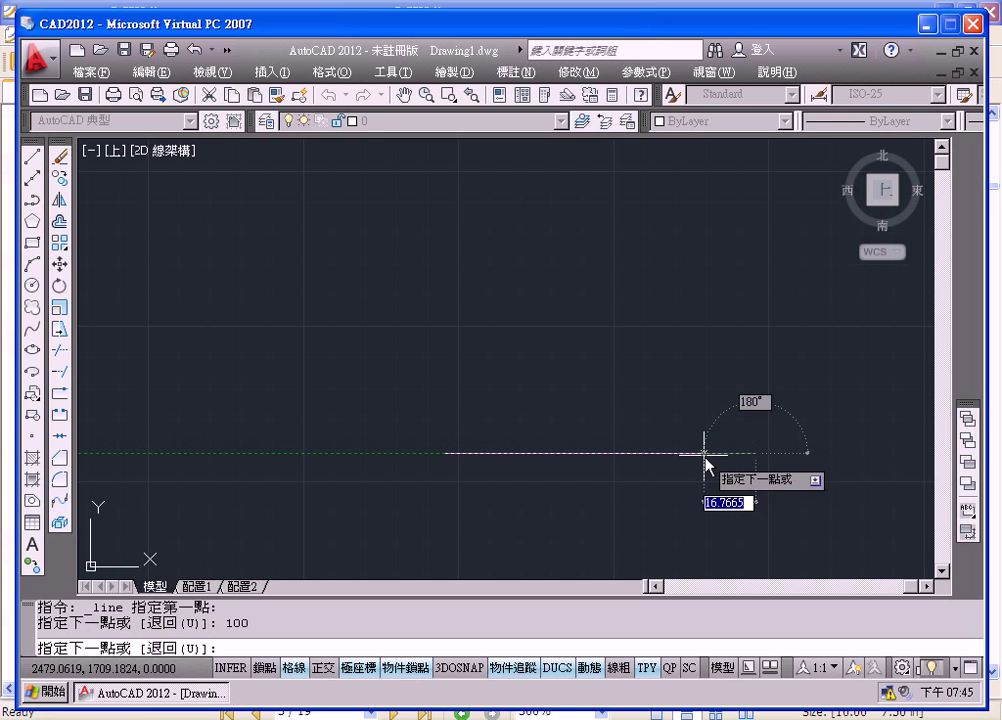
pyautogui.press('Return')
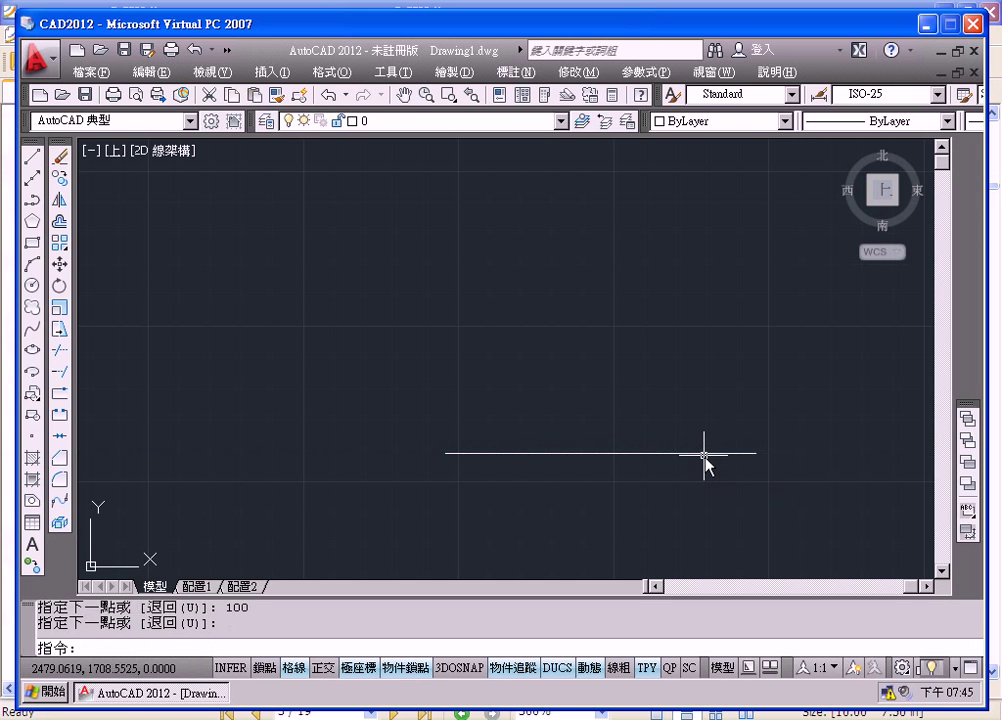
pyautogui.moveTo(599, 380); pyautogui.dragTo(460, 380, button='middle')
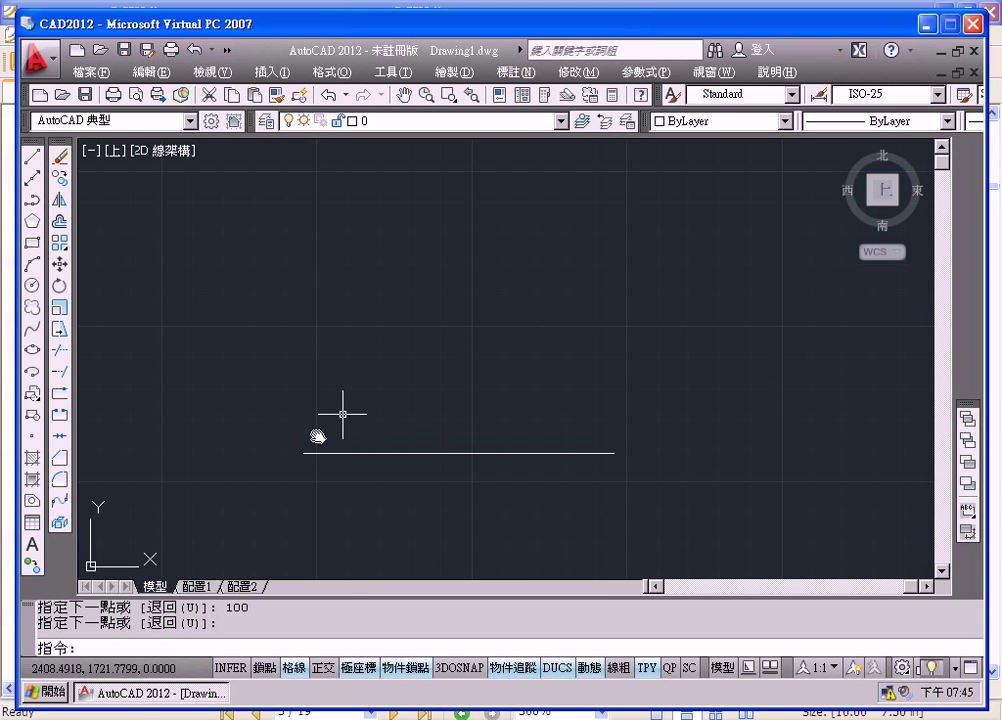
# - Draw a radius-85 circle snapped to the base line's left endpoint
pyautogui.click(31, 285)
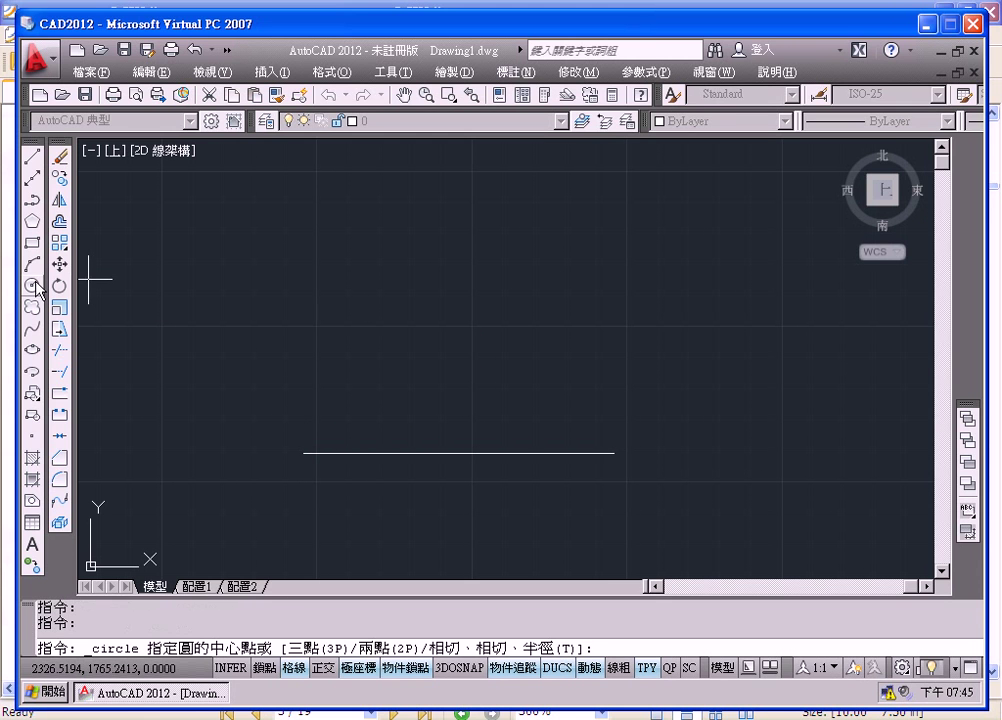
pyautogui.click(303, 453)
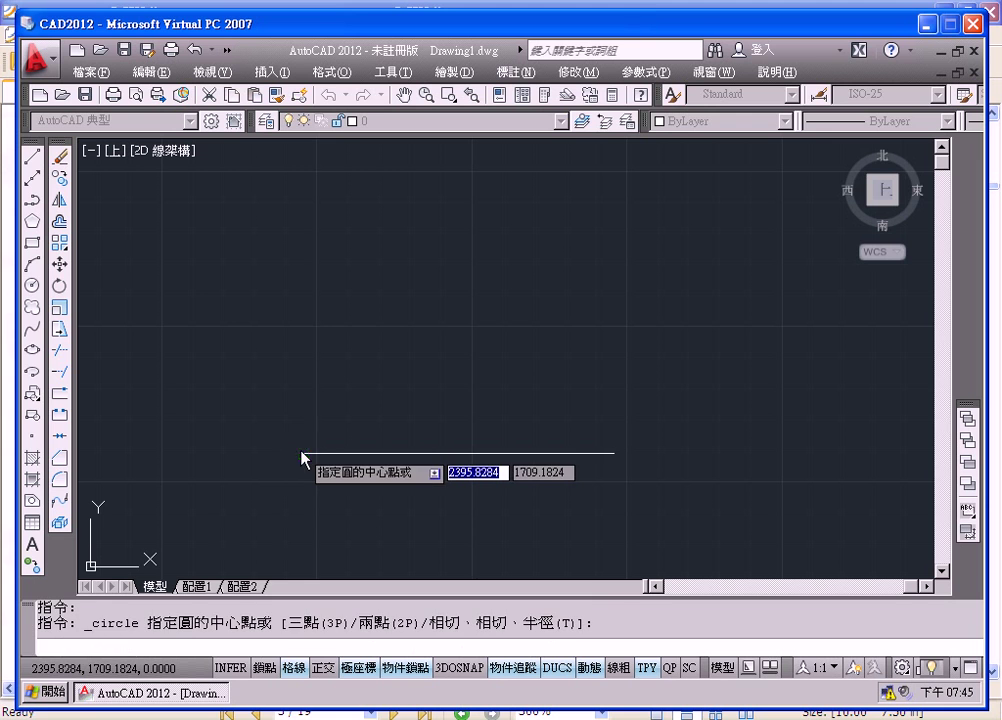
pyautogui.write('85')
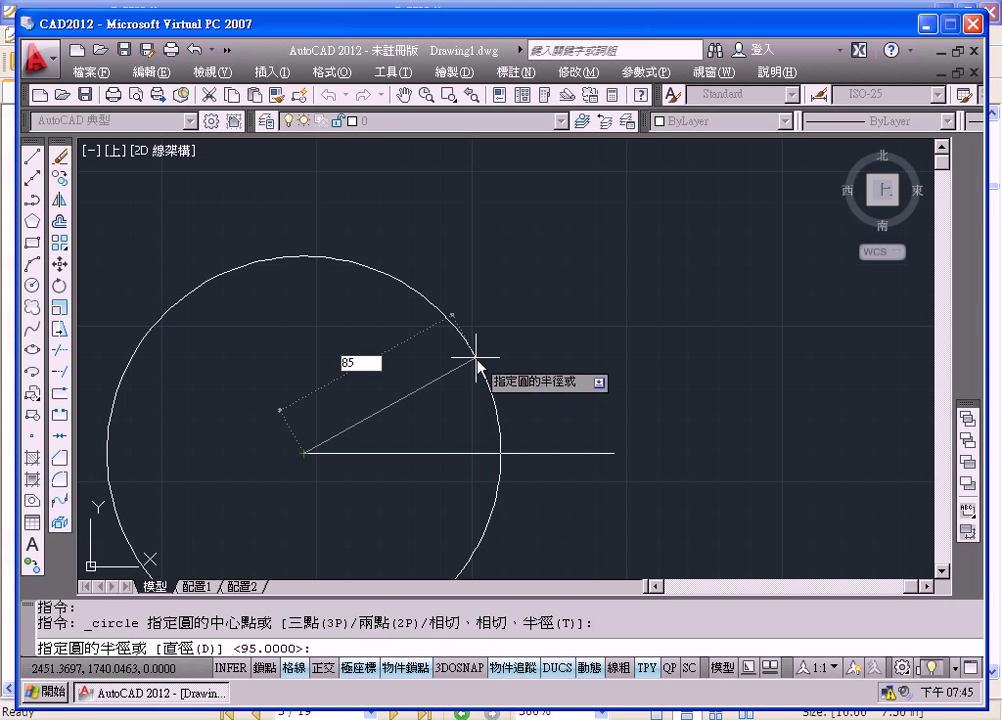
pyautogui.press('Return')
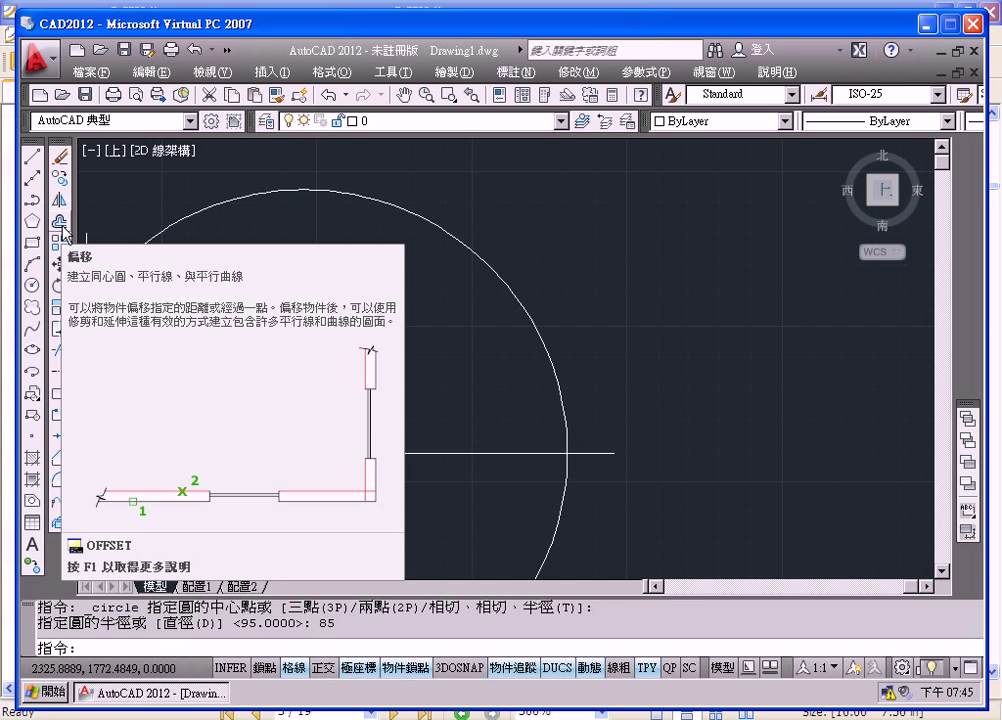
# - Offset the base line 45 units upward so the copy crosses the circle
pyautogui.click(62, 232)
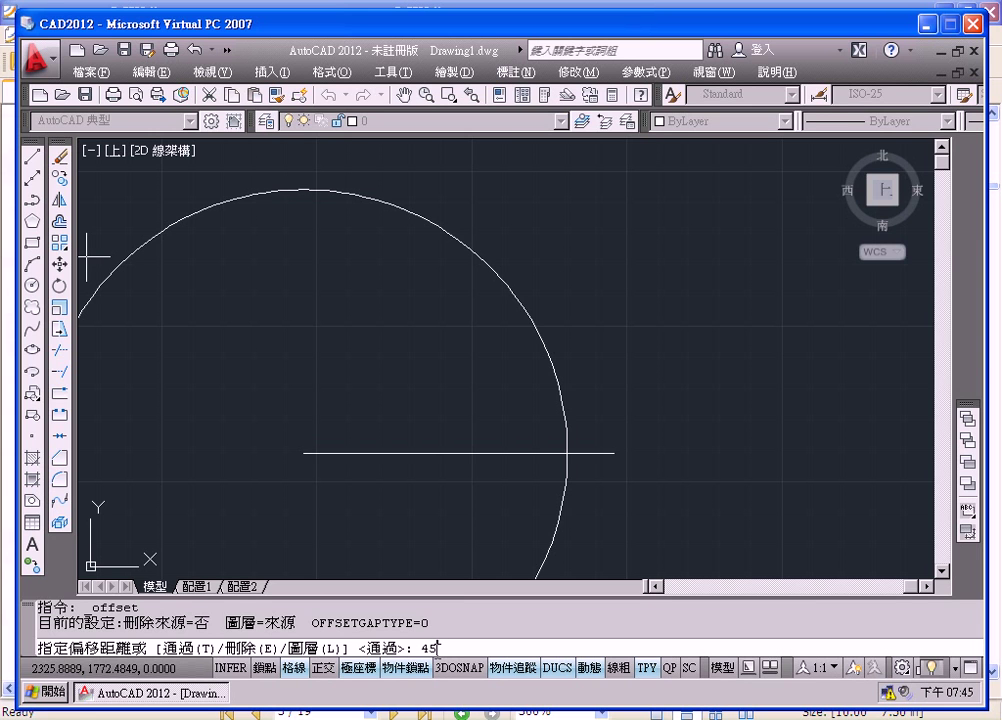
pyautogui.press('Return')
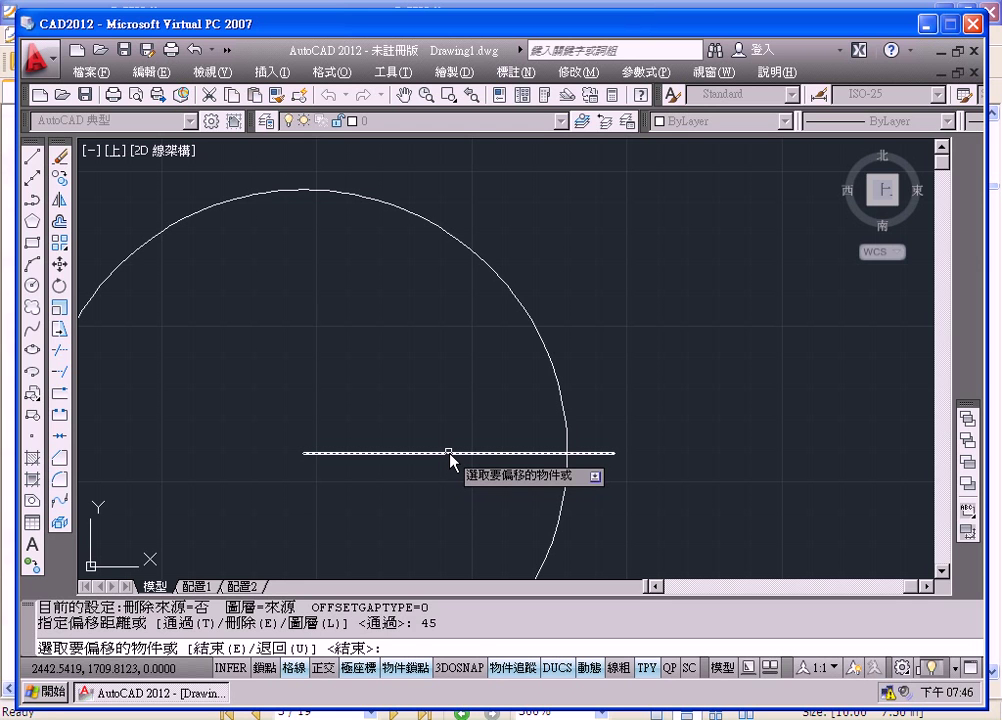
pyautogui.click(450, 455)
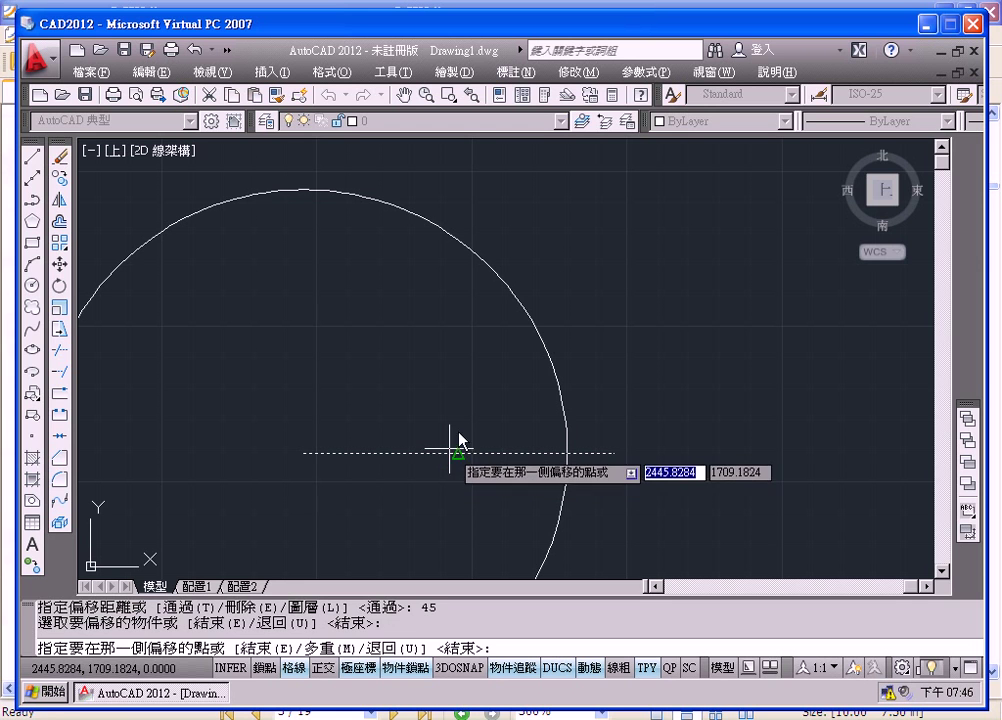
pyautogui.click(465, 314)
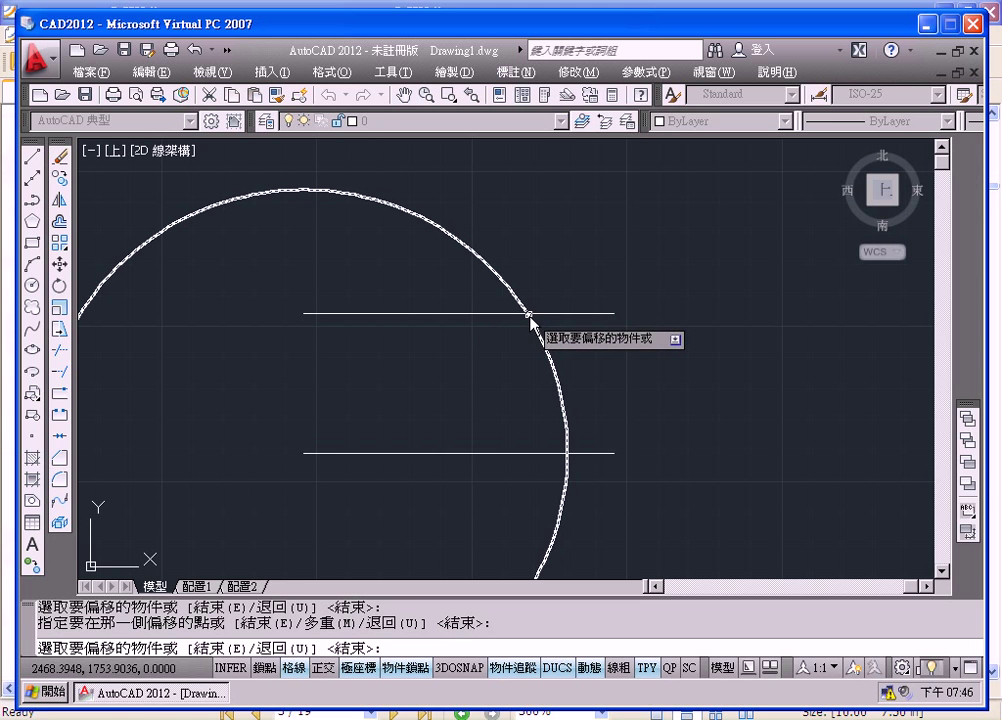
# - Draw the two sides from the base's left end to the circle-line crossing and down to the right end
pyautogui.click(33, 158)
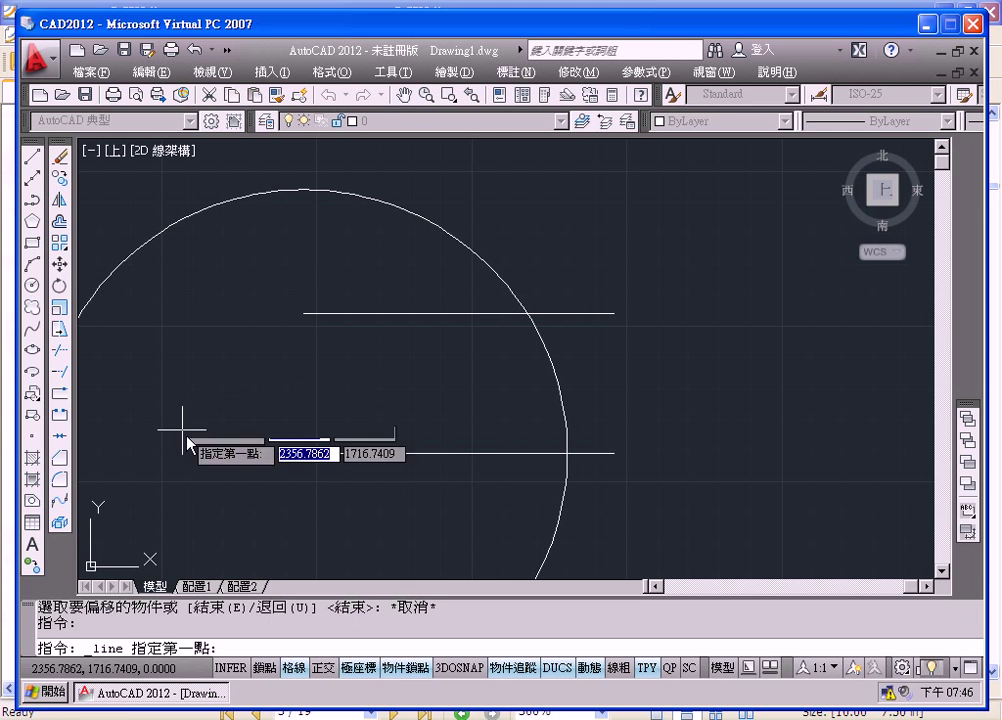
pyautogui.click(303, 454)
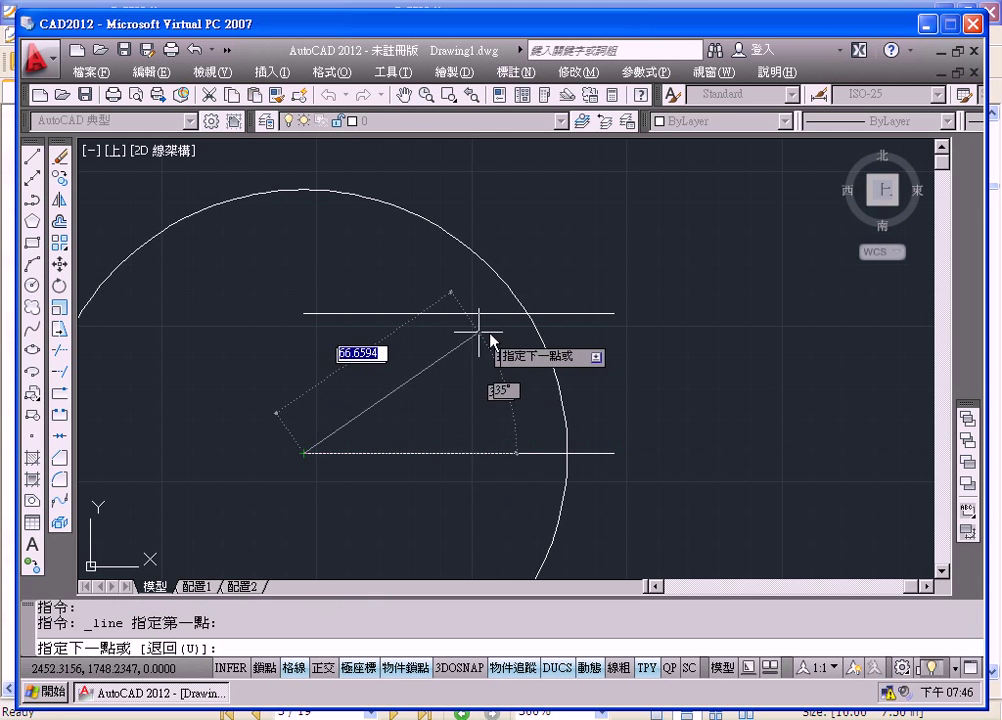
pyautogui.click(525, 314)
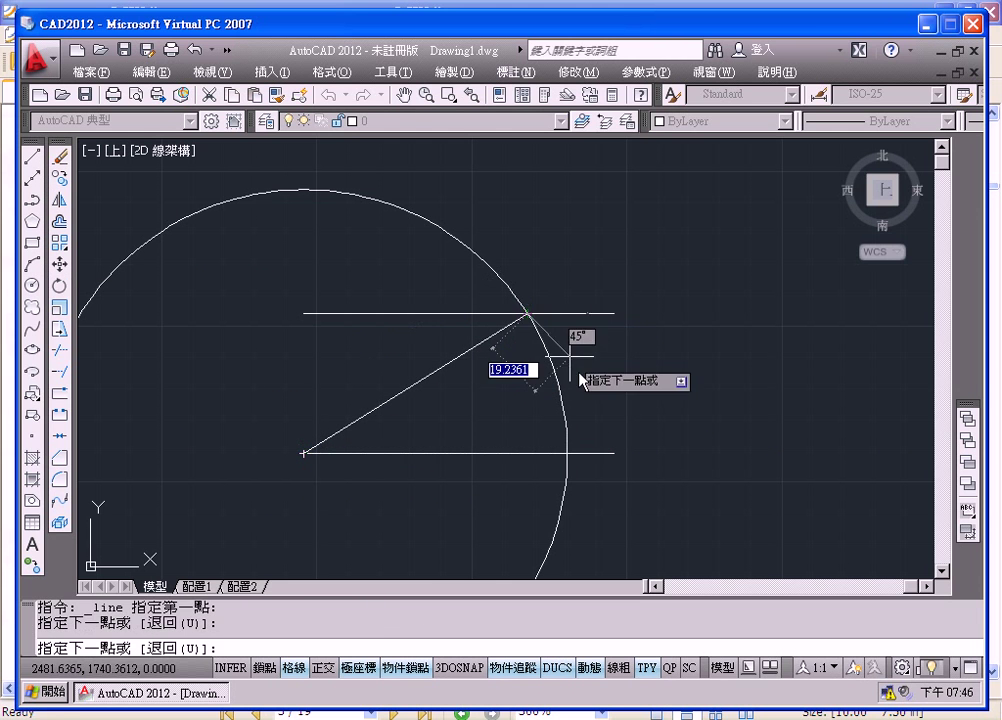
pyautogui.click(613, 454)
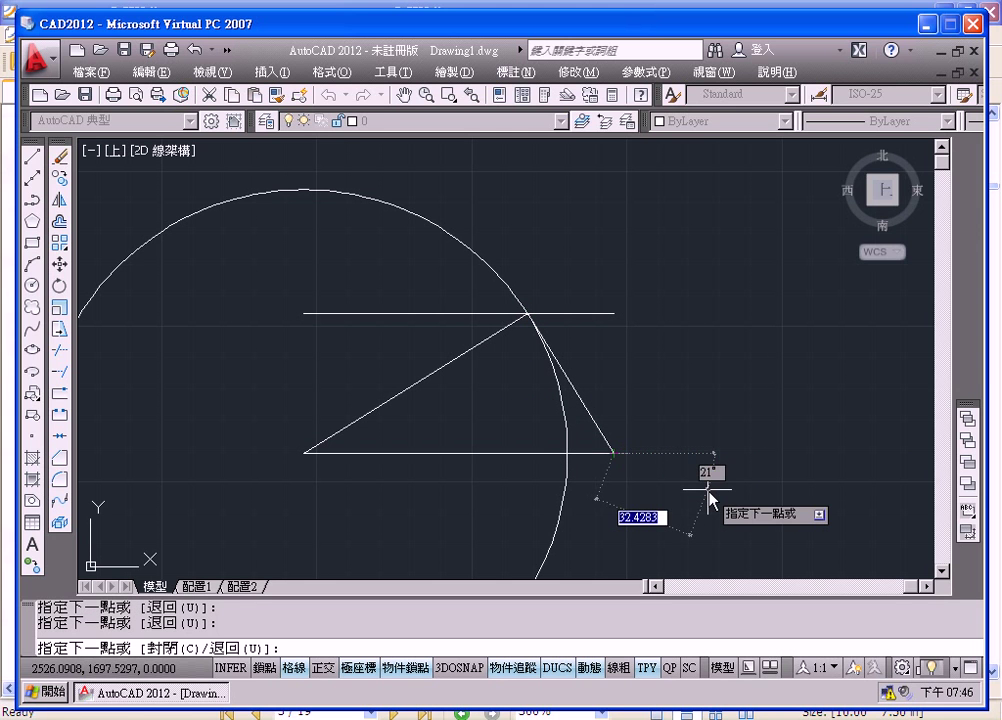
pyautogui.press('Return')
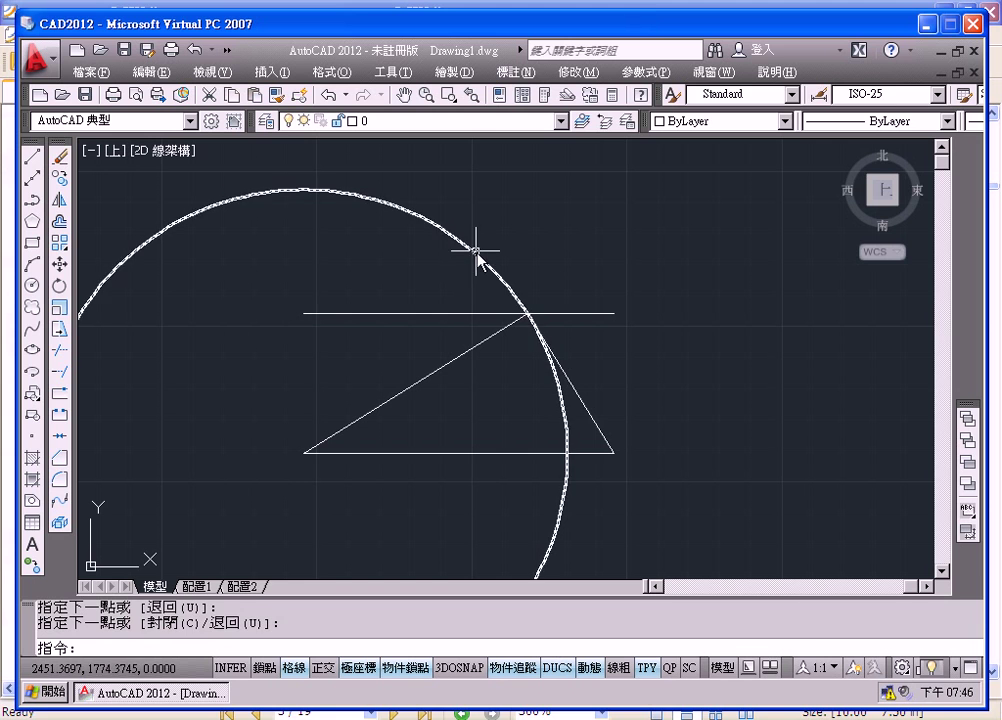
# - Erase the construction circle and the offset helper line, then centre the triangle
pyautogui.click(474, 251)
pyautogui.click(440, 313)
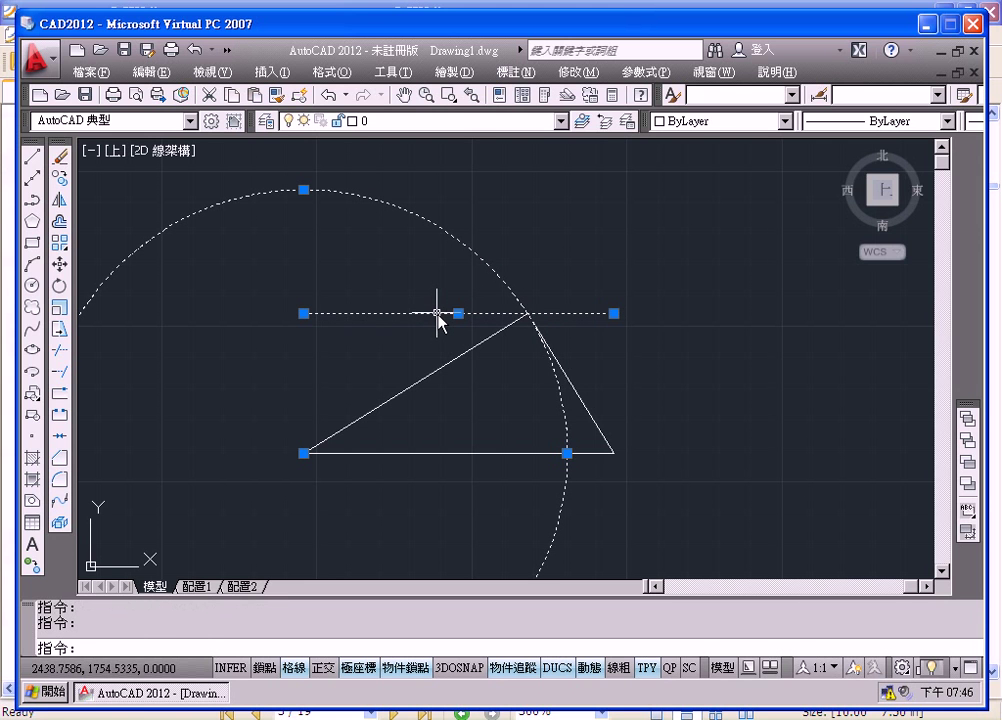
pyautogui.click(60, 156)
pyautogui.moveTo(403, 323); pyautogui.dragTo(353, 266, button='middle')
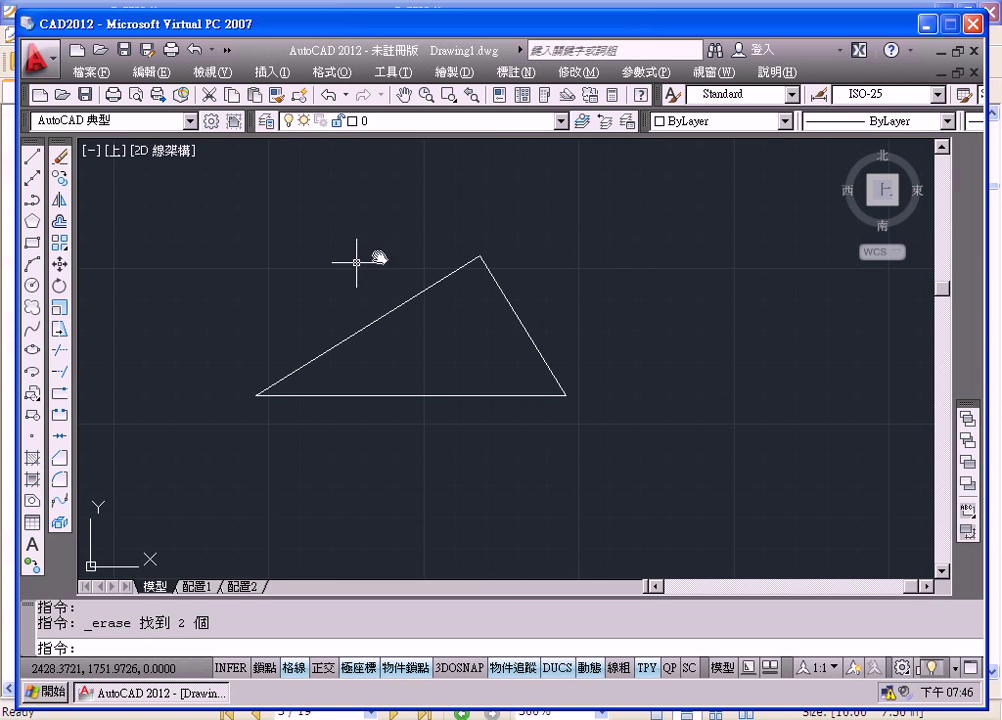
pyautogui.click(516, 72)
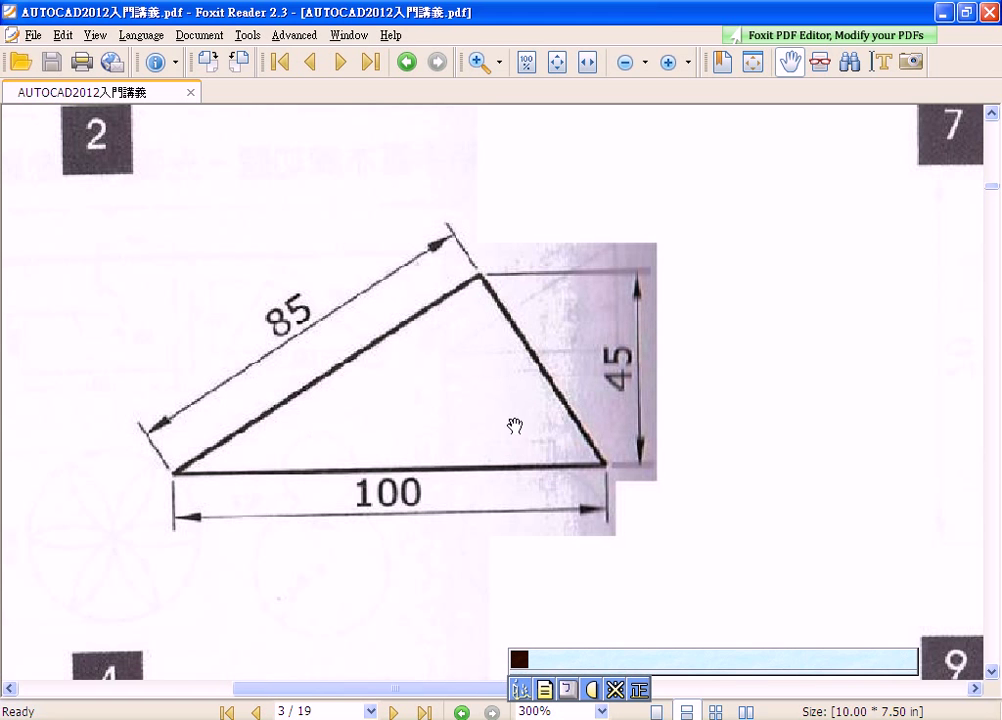
# - Return to the AutoCAD drawing after checking the reference triangle
pyautogui.click(708, 712)
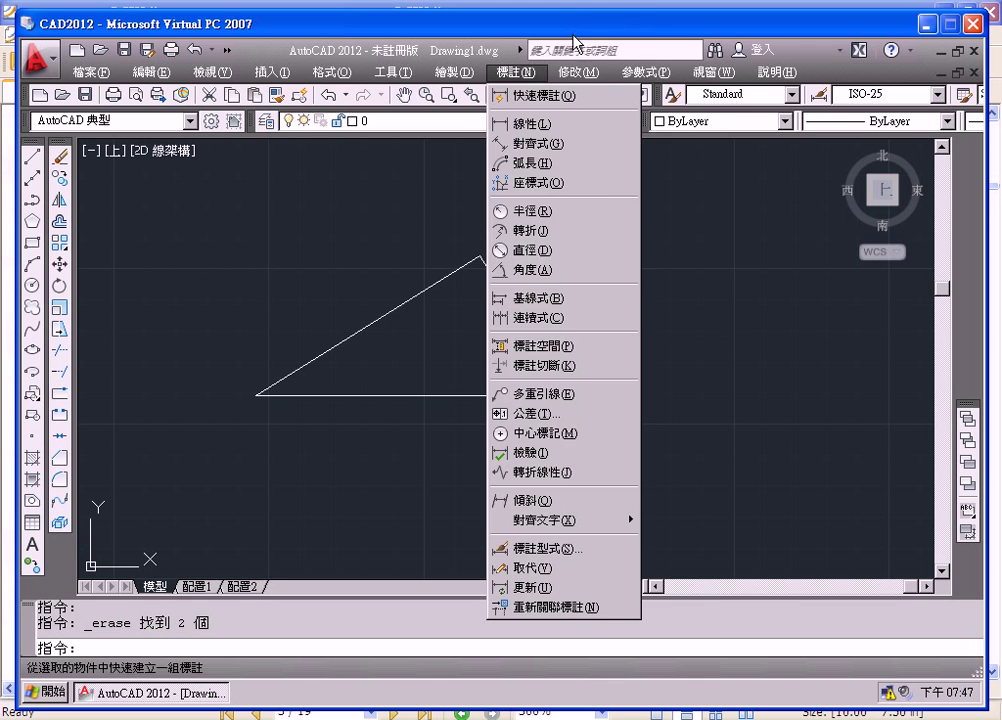
# - Add a 100 linear dimension below the triangle's base
pyautogui.click(523, 133)
pyautogui.click(256, 395)
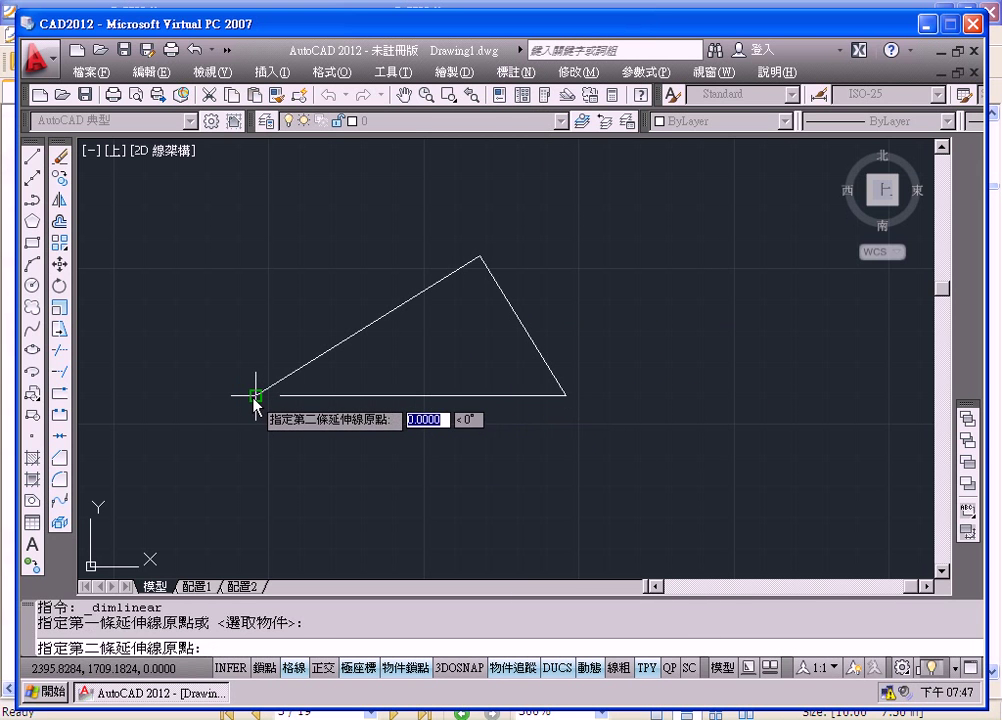
pyautogui.click(566, 394)
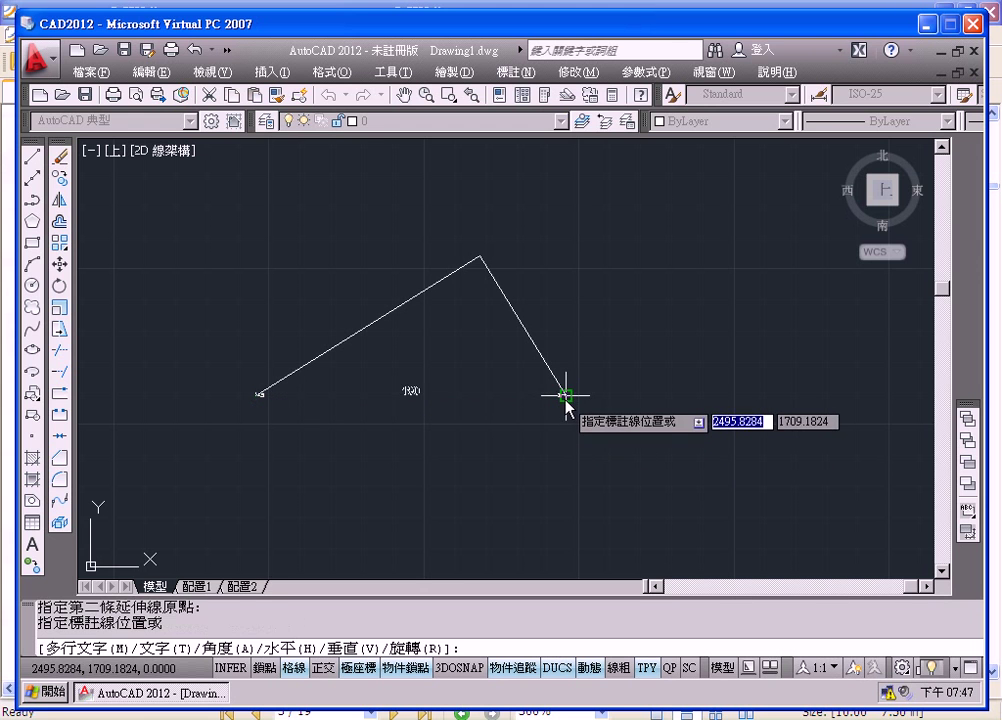
pyautogui.click(566, 418)
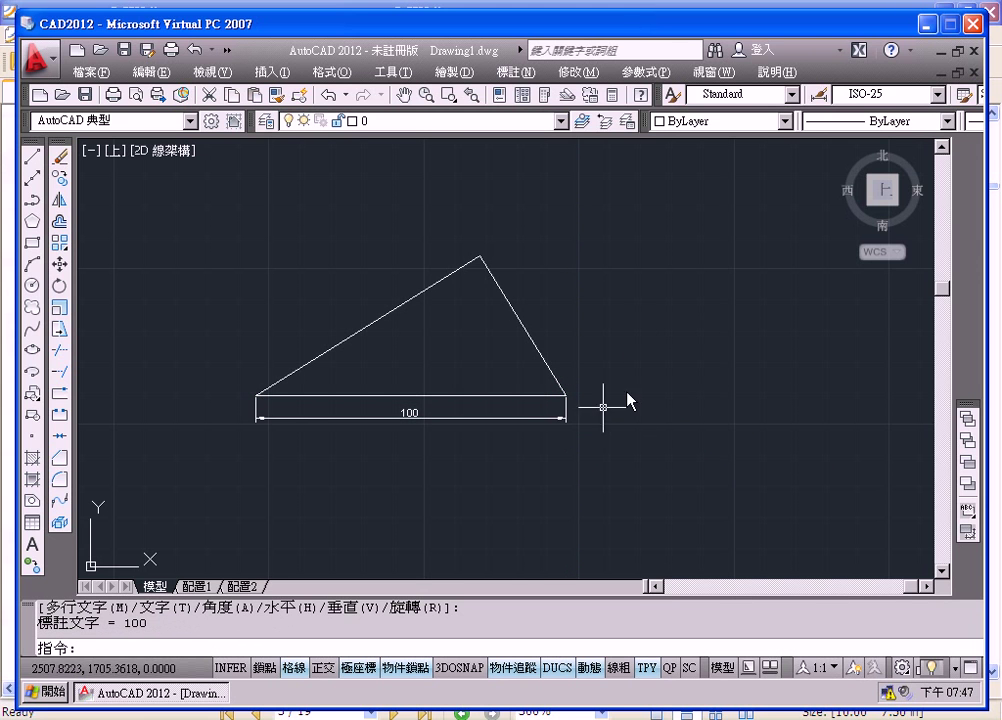
# - Add a 45 linear height dimension from the apex to the right corner, placed on the right
pyautogui.click(516, 72)
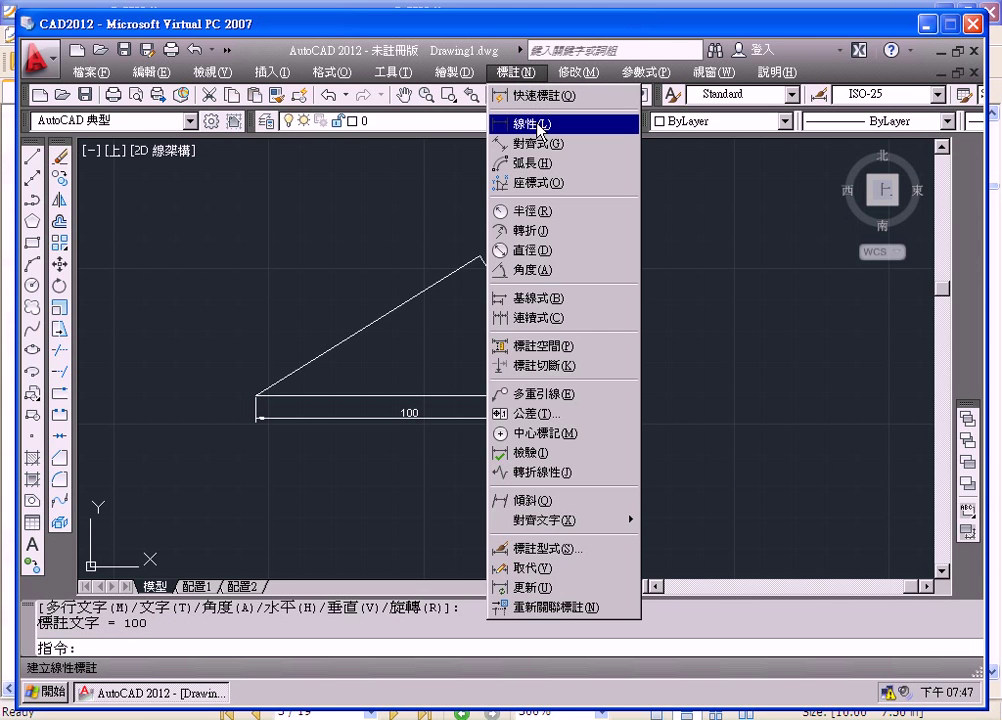
pyautogui.click(541, 124)
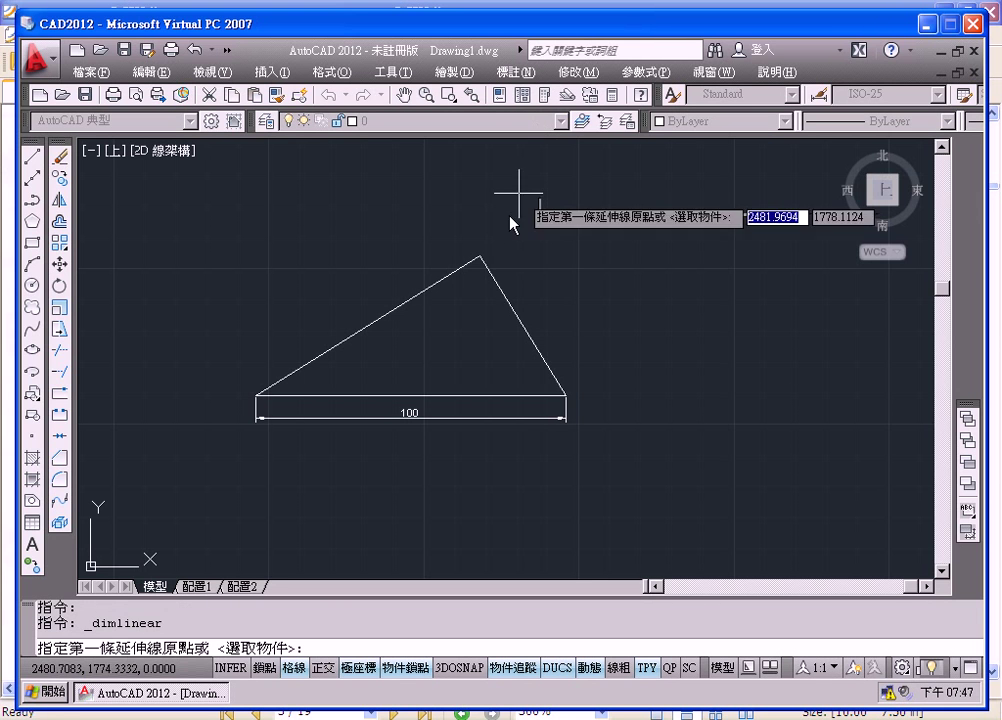
pyautogui.click(479, 256)
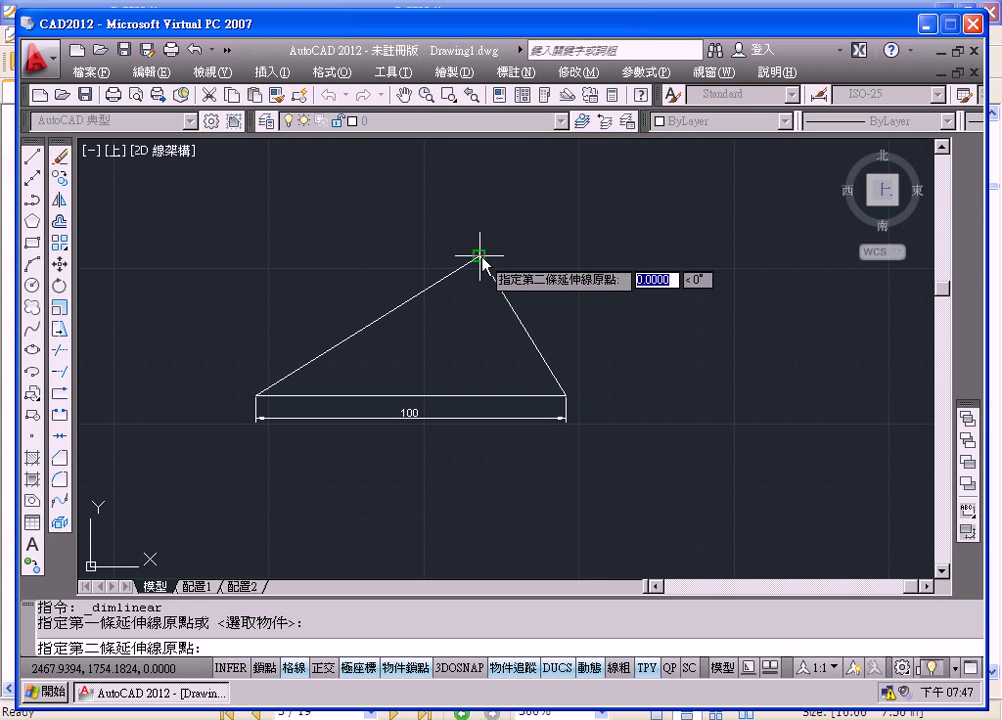
pyautogui.click(563, 396)
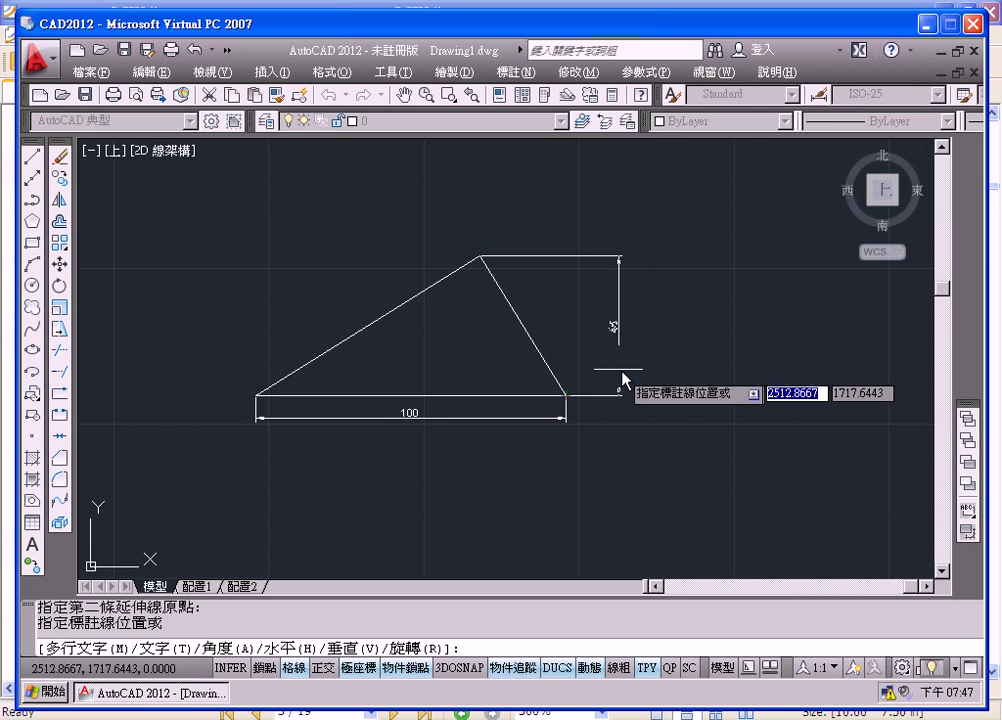
pyautogui.click(625, 380)
pyautogui.scroll(1, 684, 384)
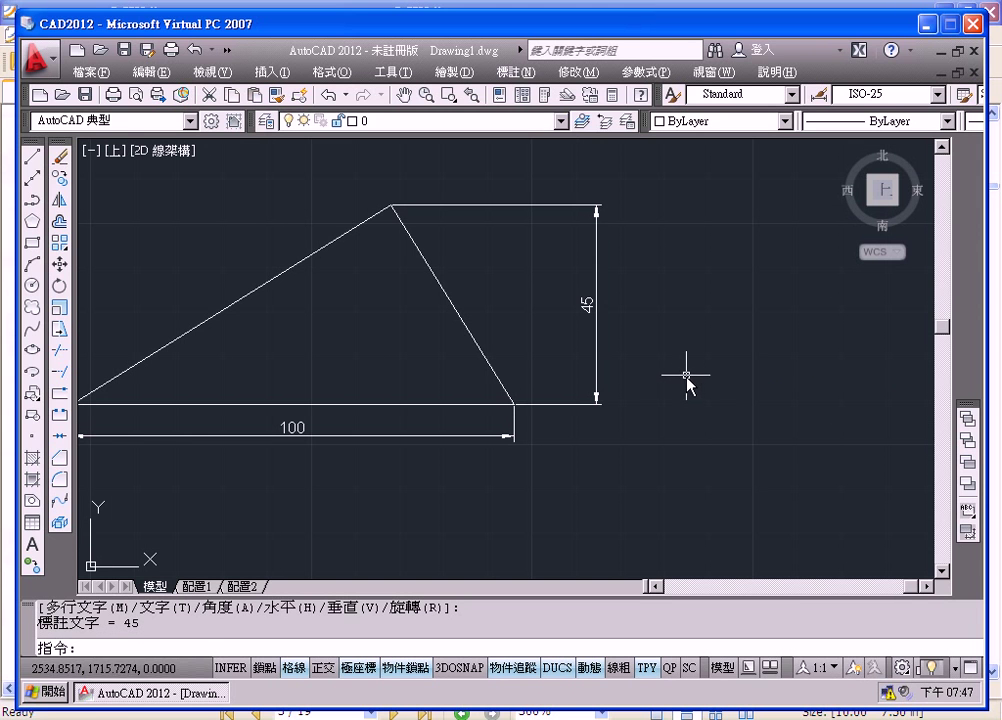
pyautogui.moveTo(500, 286); pyautogui.dragTo(626, 323, button='middle')
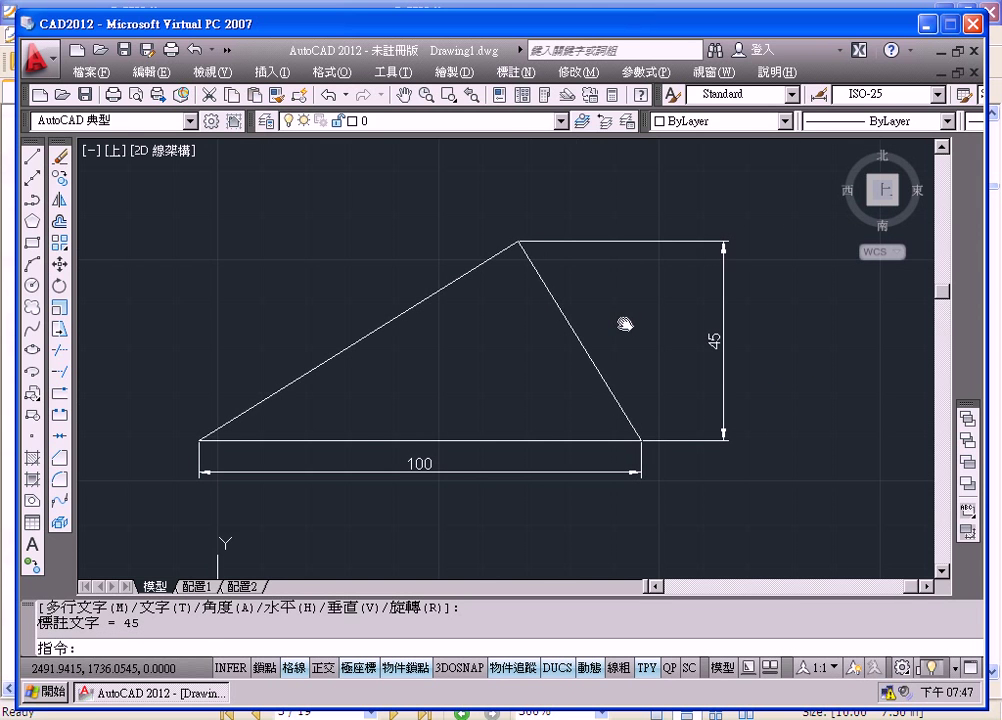
# - Add an aligned 85 dimension from the apex to the left base corner, above the slanted edge
pyautogui.click(515, 72)
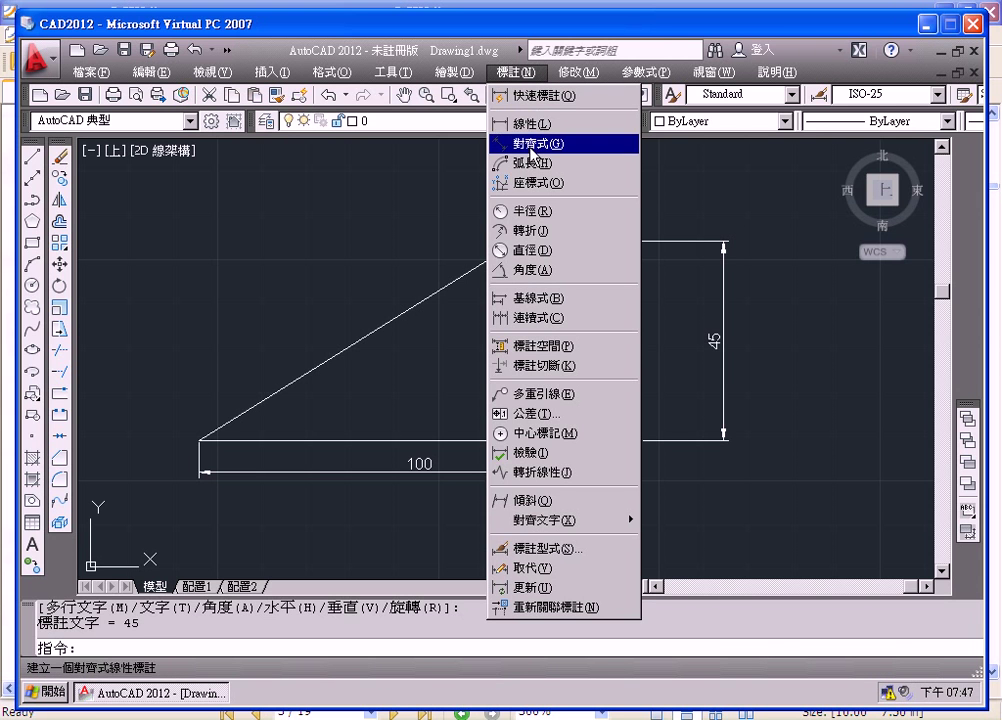
pyautogui.click(524, 143)
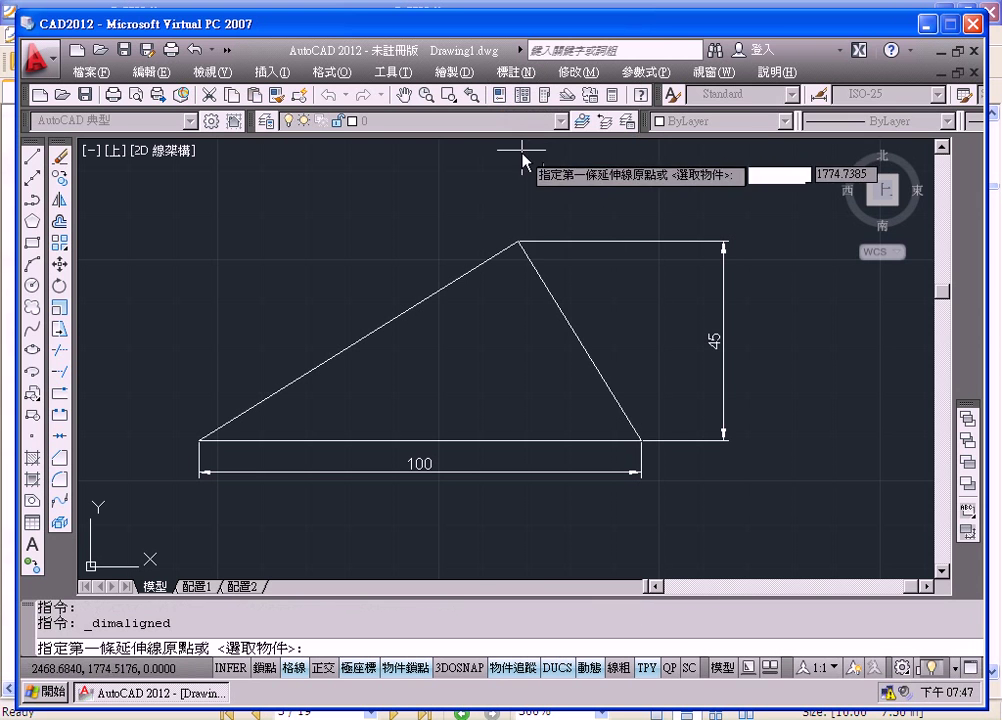
pyautogui.click(517, 242)
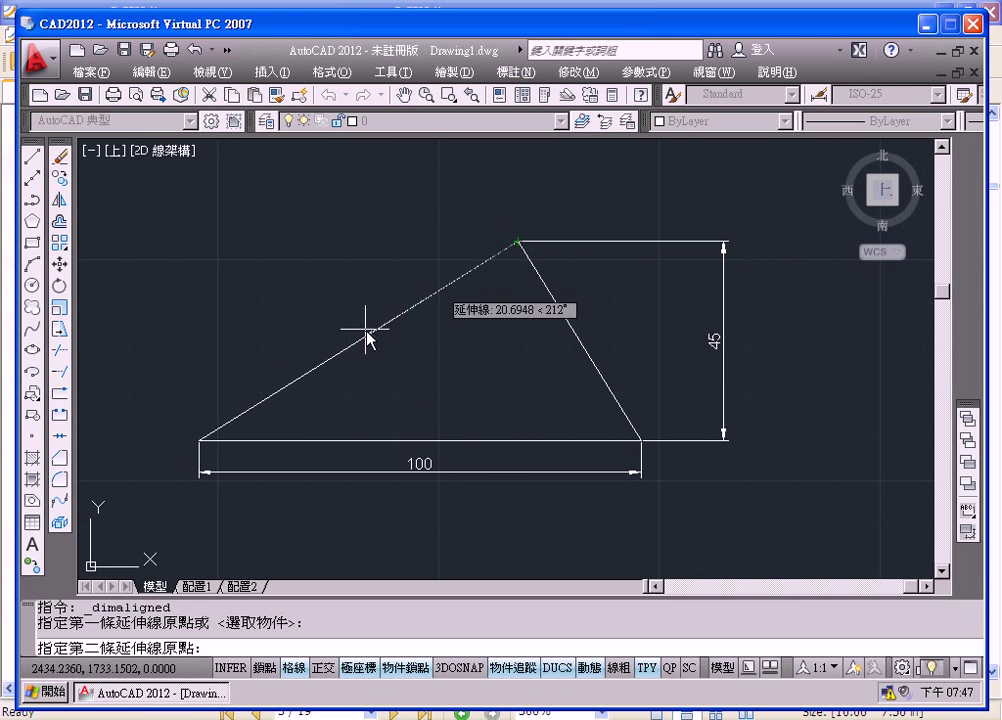
pyautogui.click(199, 441)
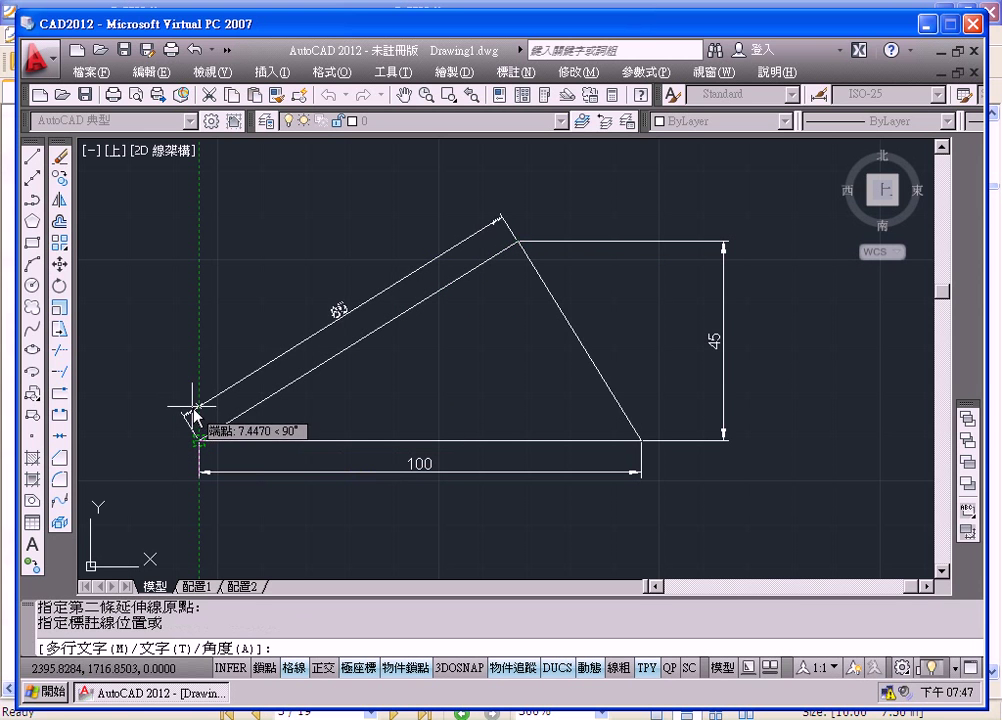
pyautogui.click(195, 408)
pyautogui.moveTo(458, 406); pyautogui.dragTo(508, 404, button='middle')
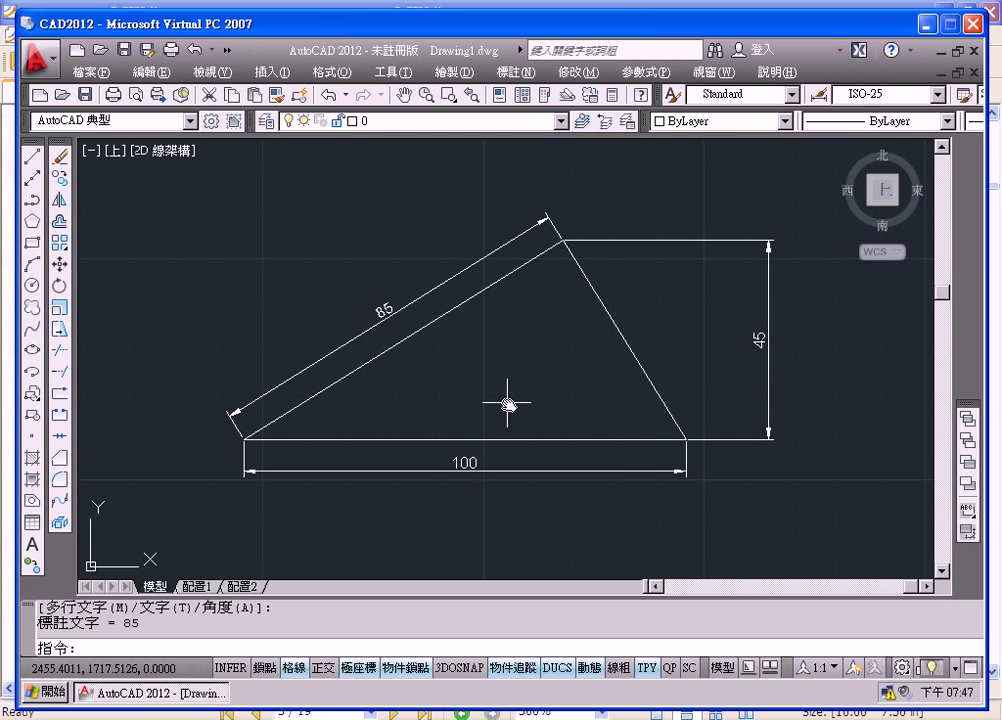
pyautogui.scroll(1, 510, 402)
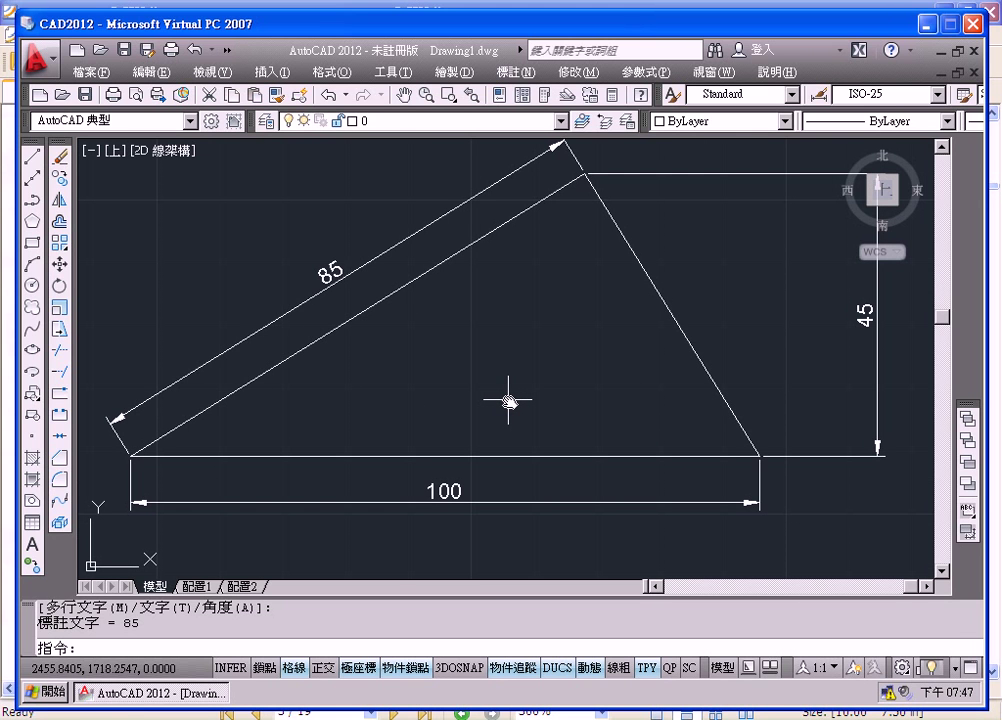